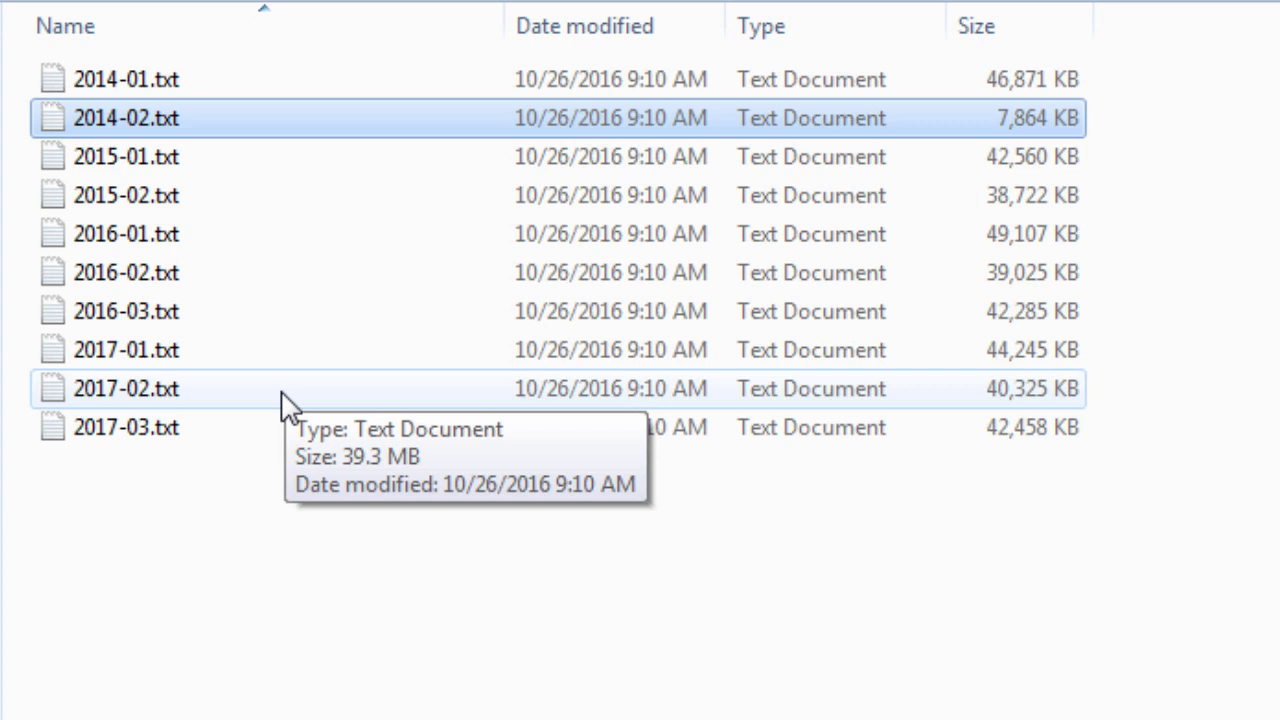
double_click(196, 117)
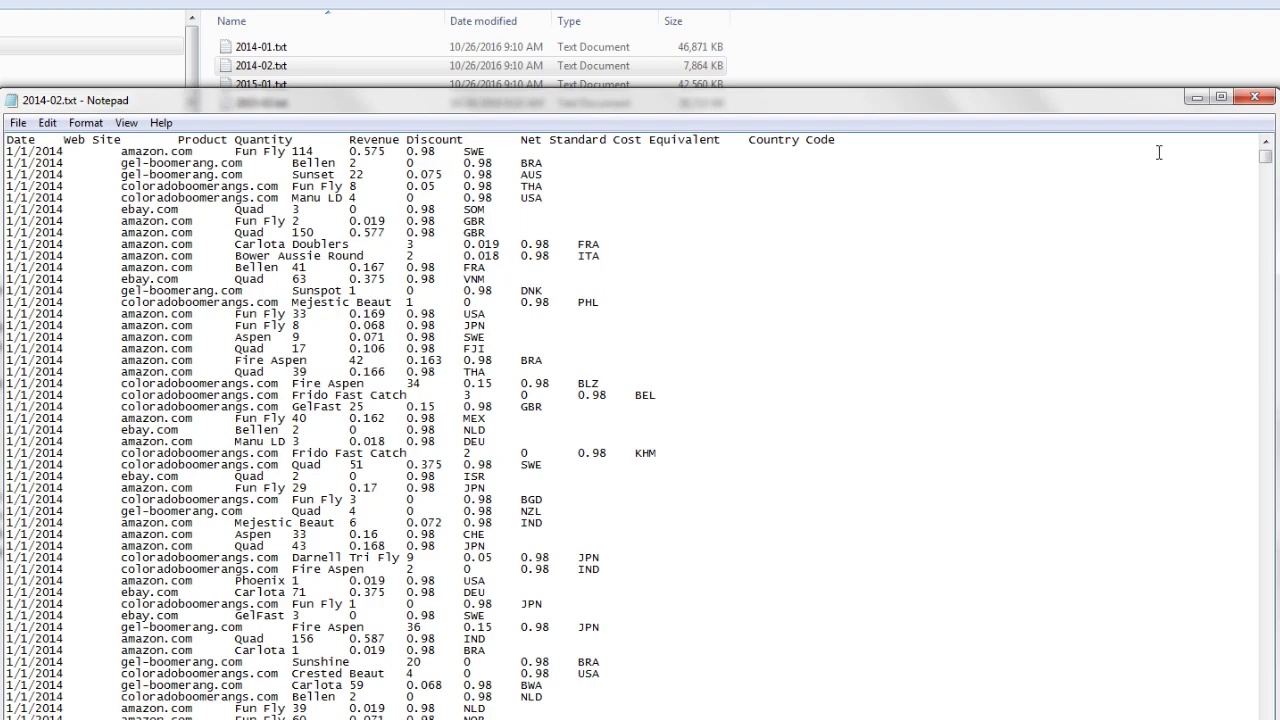
left_click(1255, 100)
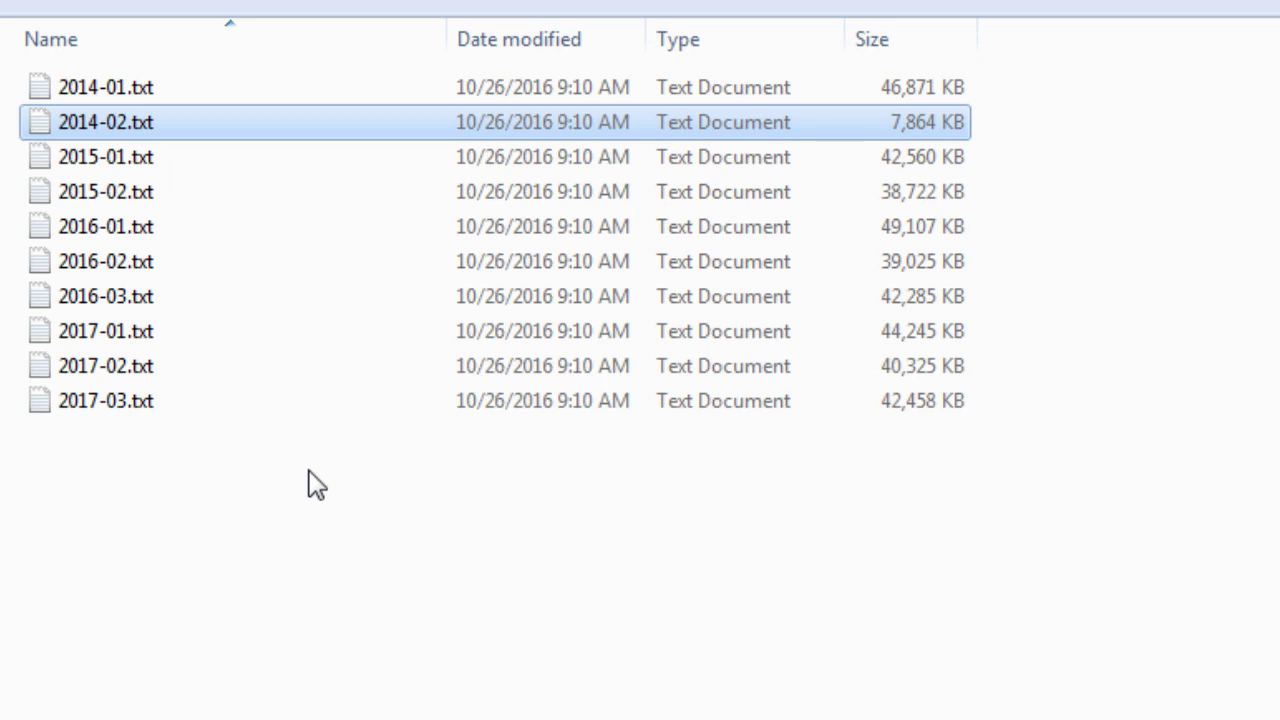
left_click(249, 663)
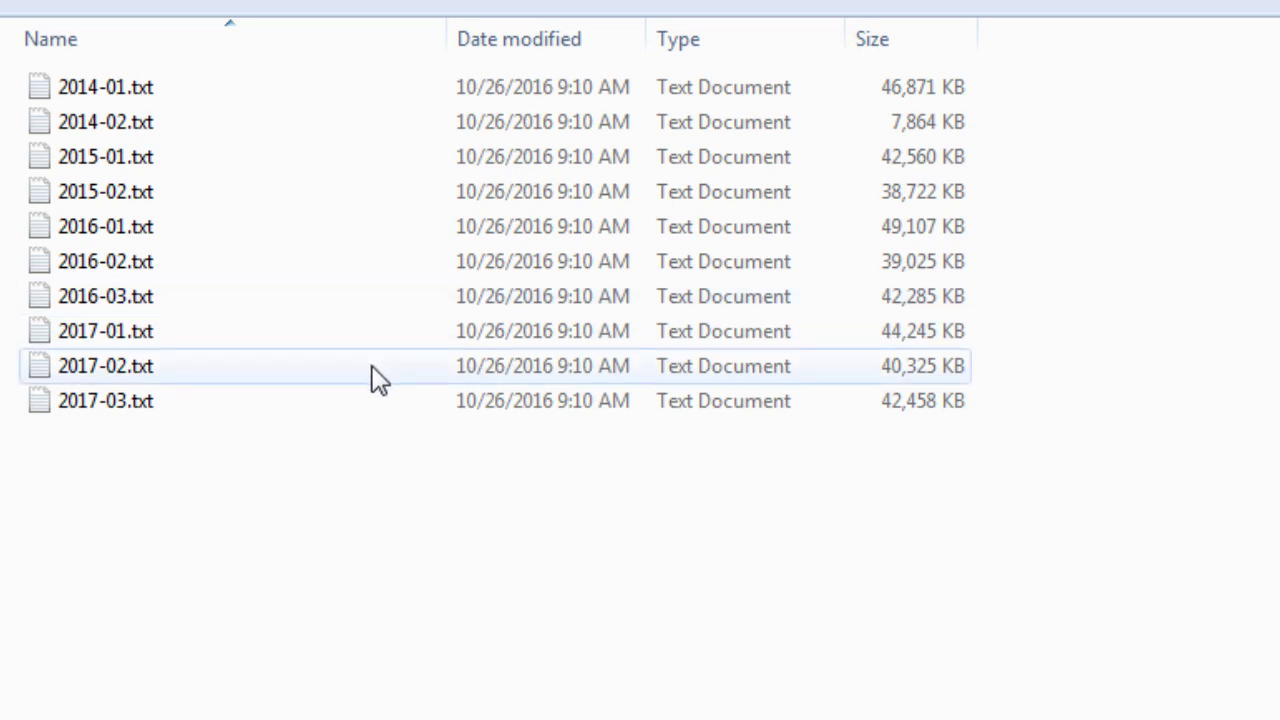
key("Down")
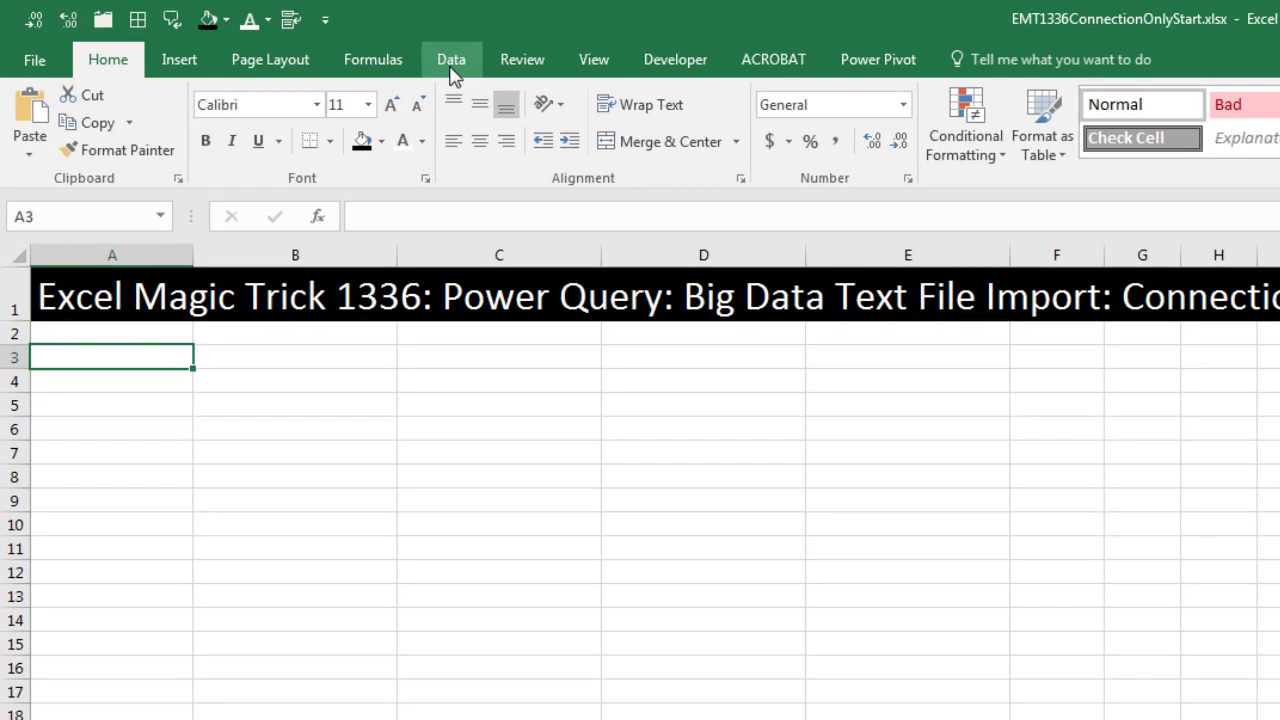
Step: Create a From Folder query on the 1335TextFiles folder, previewing its ten text files
left_click(337, 49)
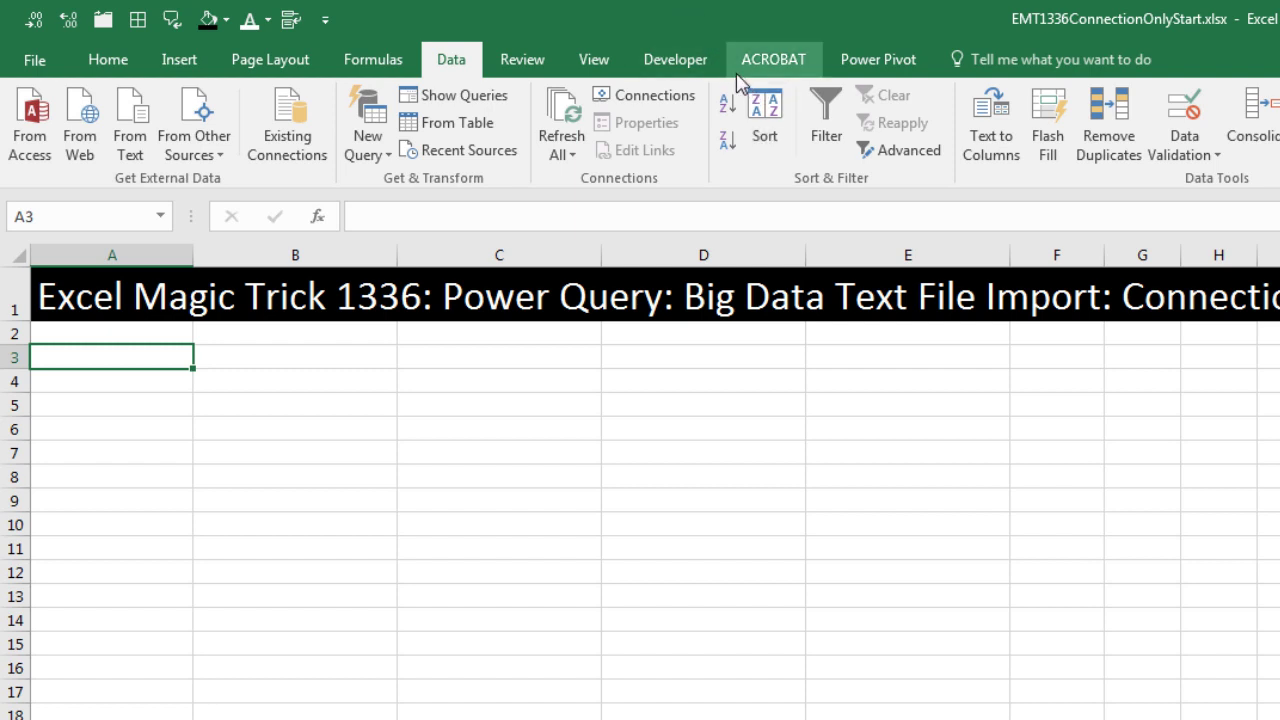
left_click(389, 158)
mouse_move(399, 198)
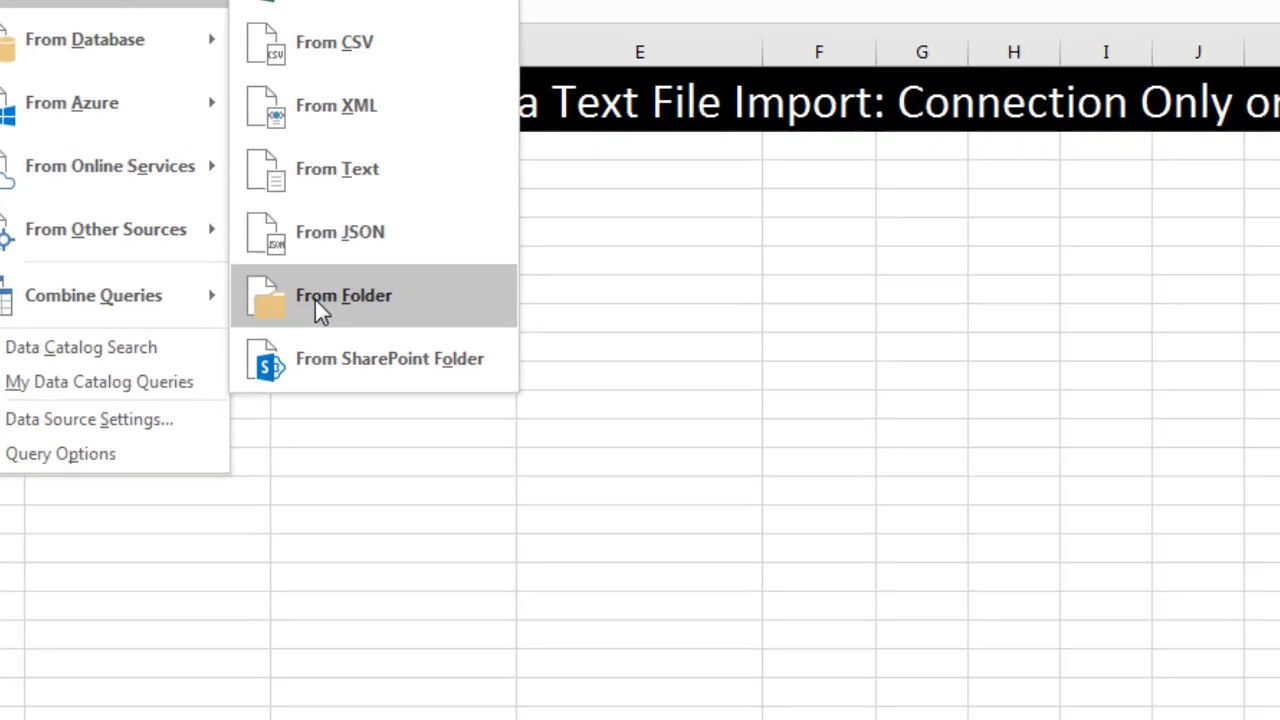
left_click(318, 298)
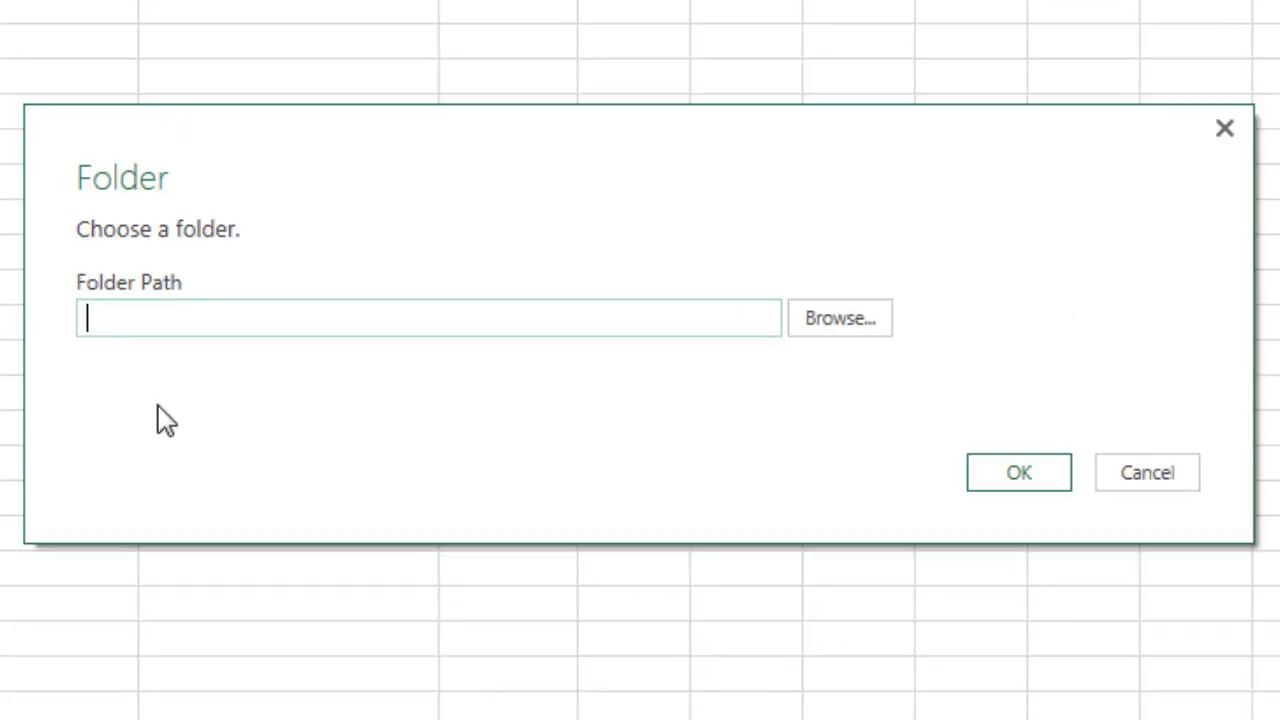
left_click(842, 330)
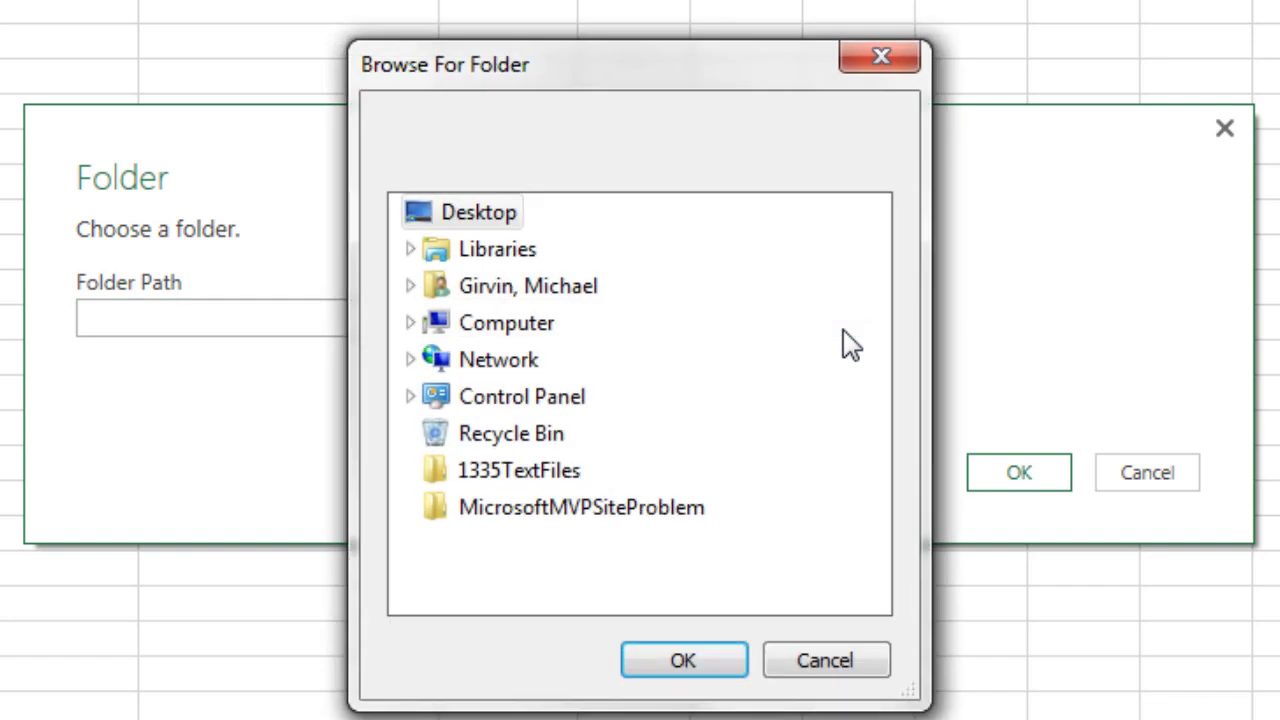
left_click(482, 486)
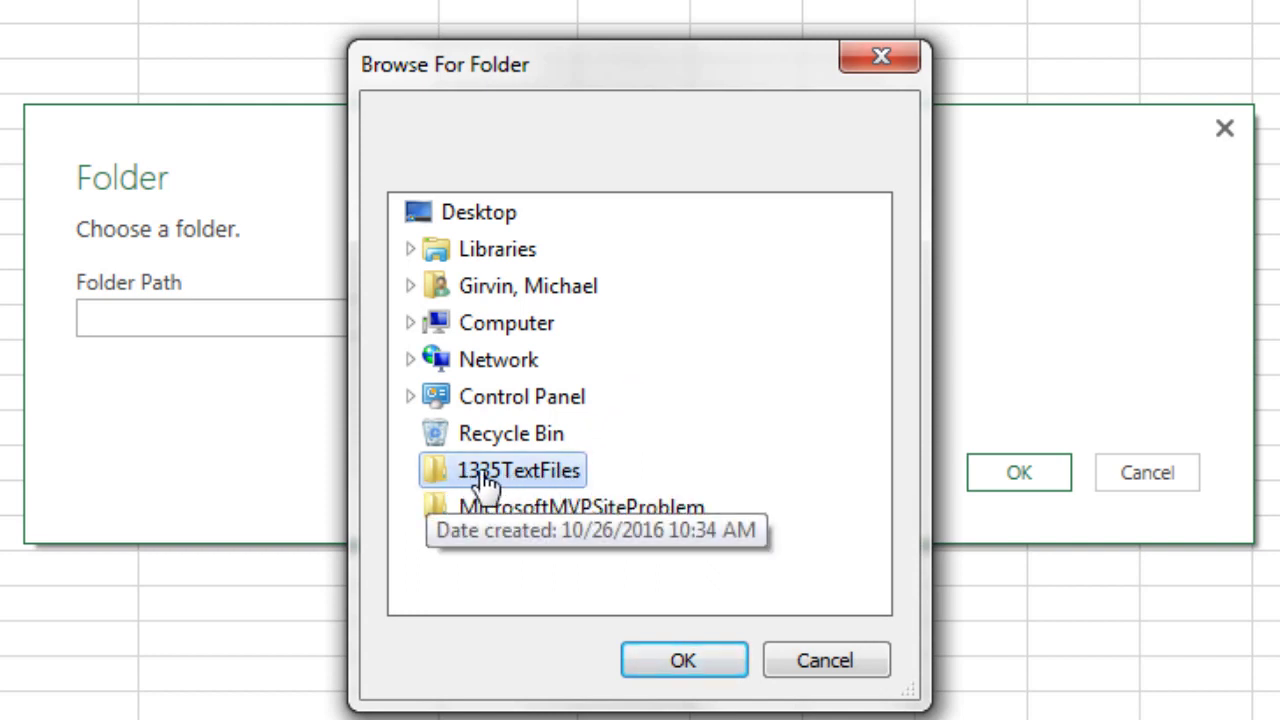
left_click(700, 668)
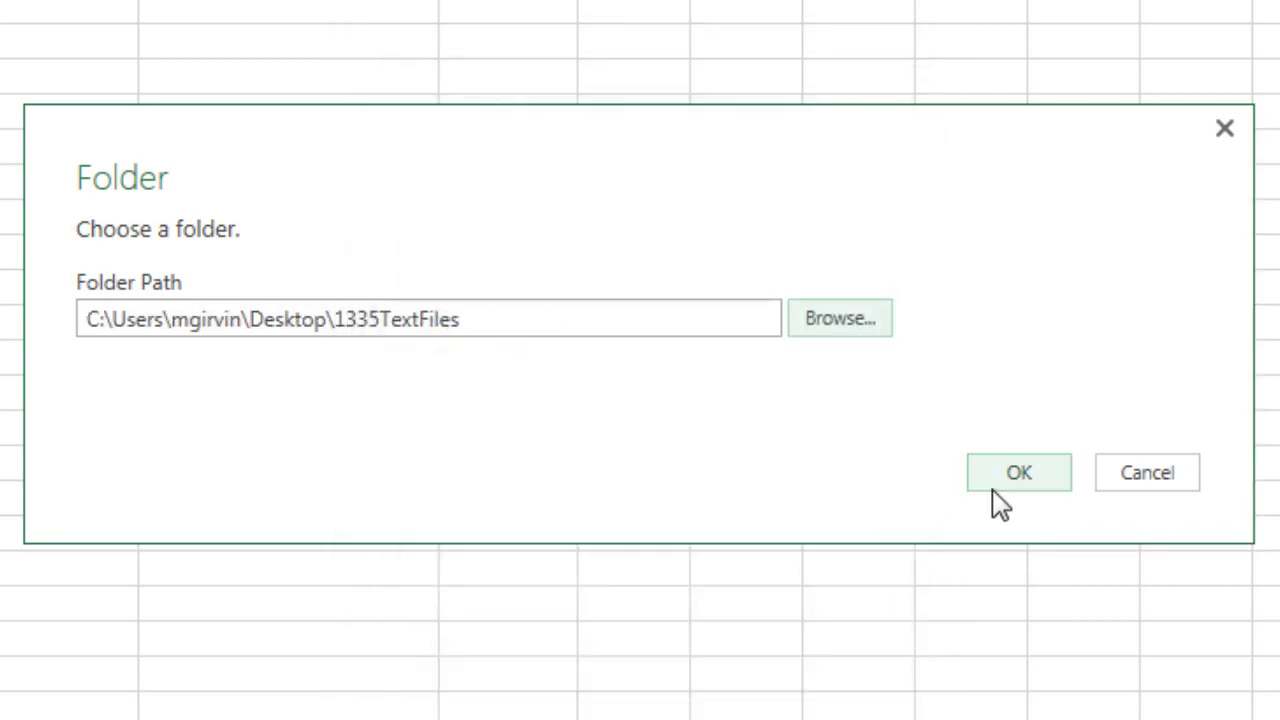
left_click(1008, 480)
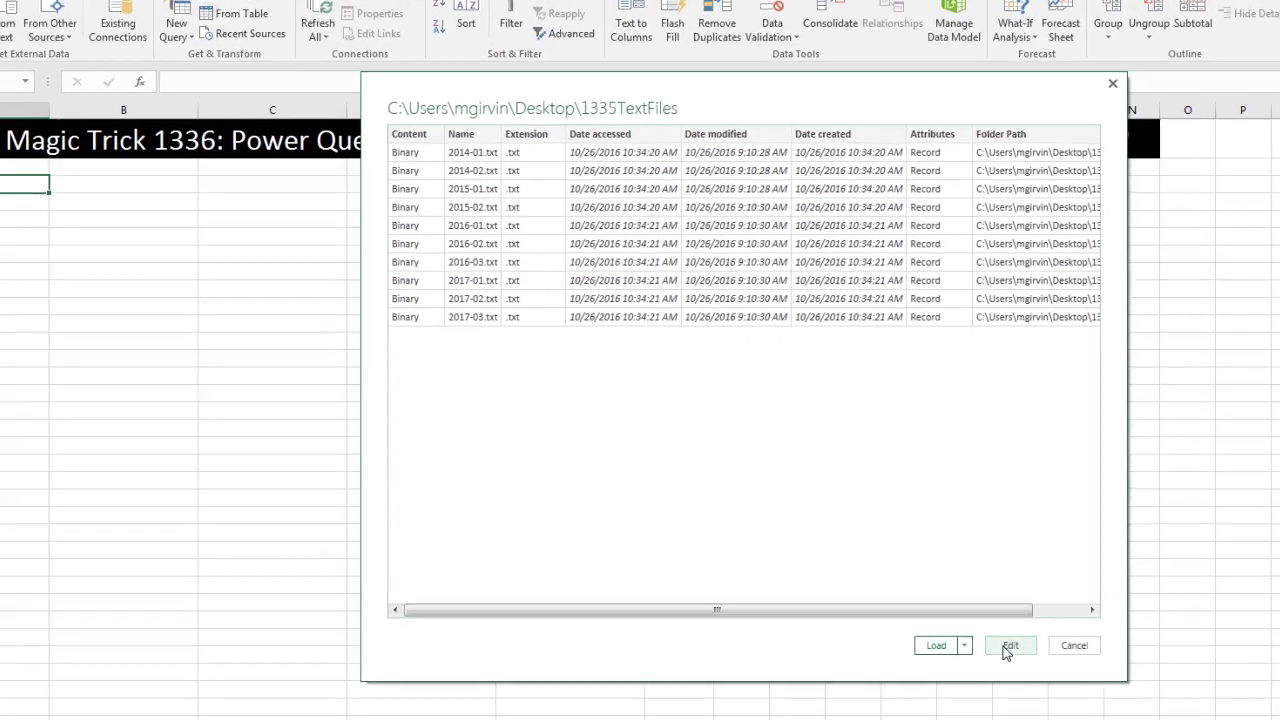
Step: Open the folder query in the Power Query Editor and rename it AllTextFilesInProperDataSet
left_click(1010, 646)
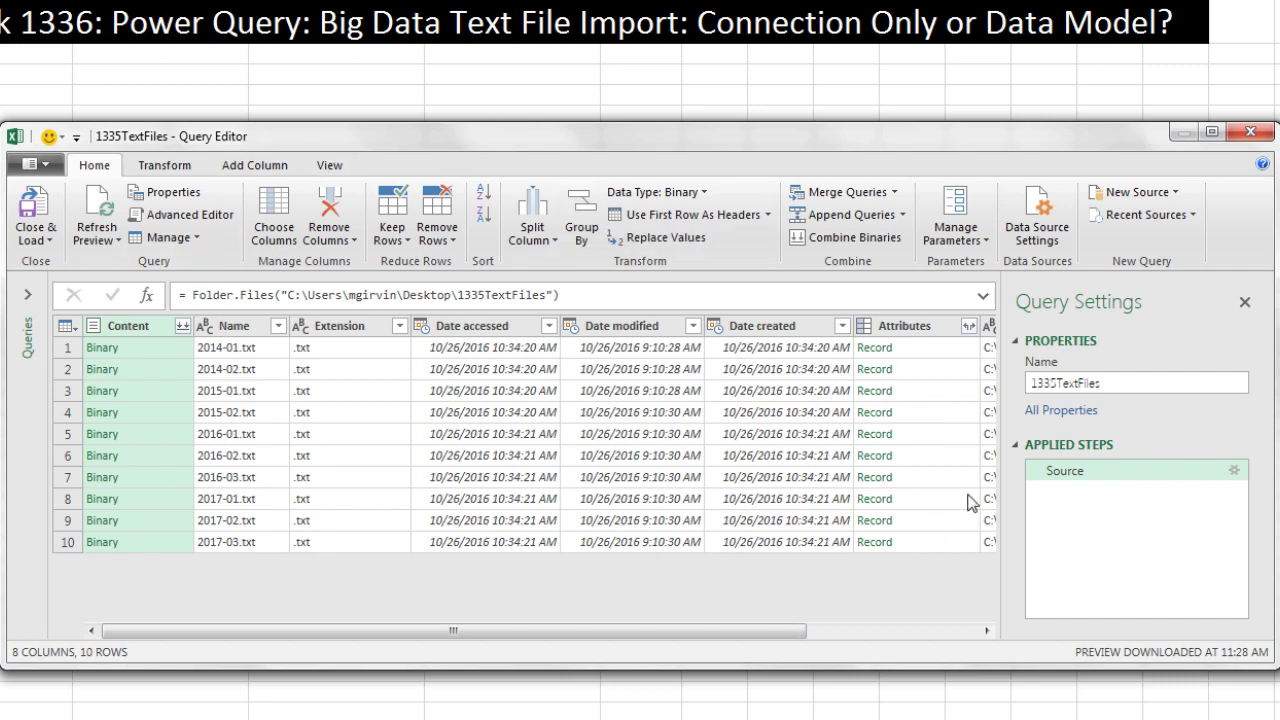
left_click_drag(1120, 383, 1017, 385)
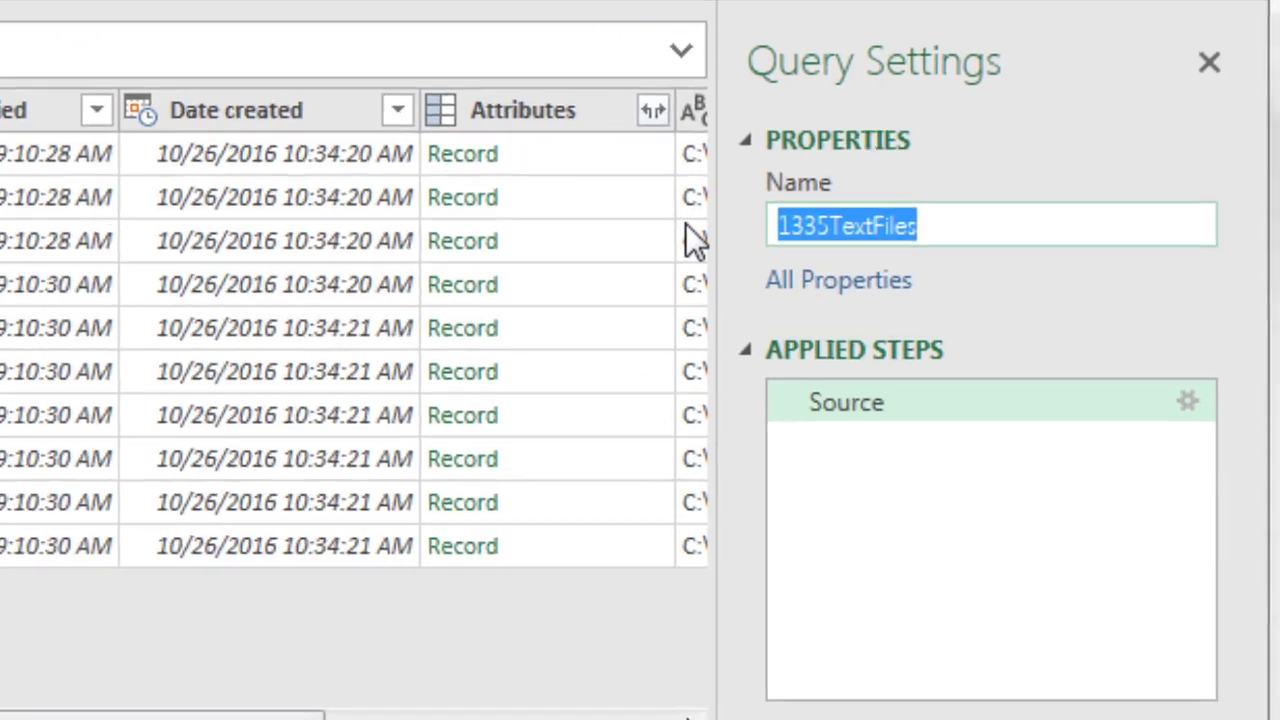
type("AllTextFilesInProperDataSet")
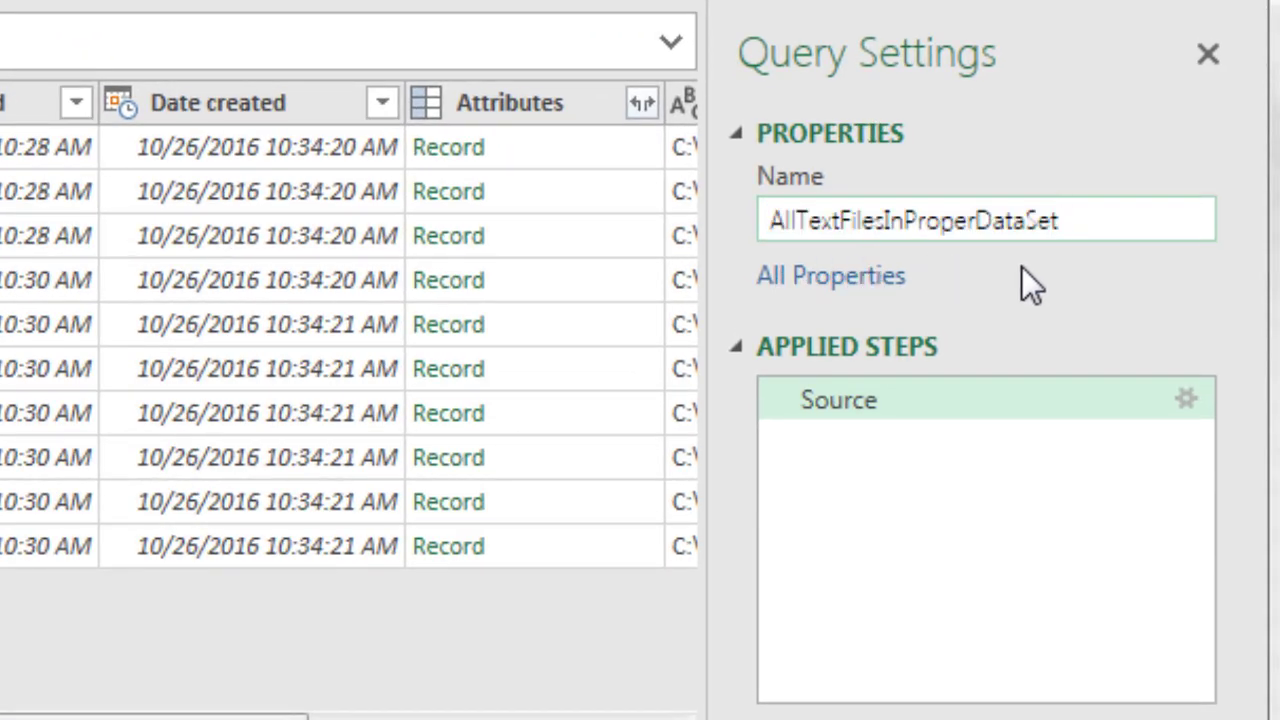
key("Return")
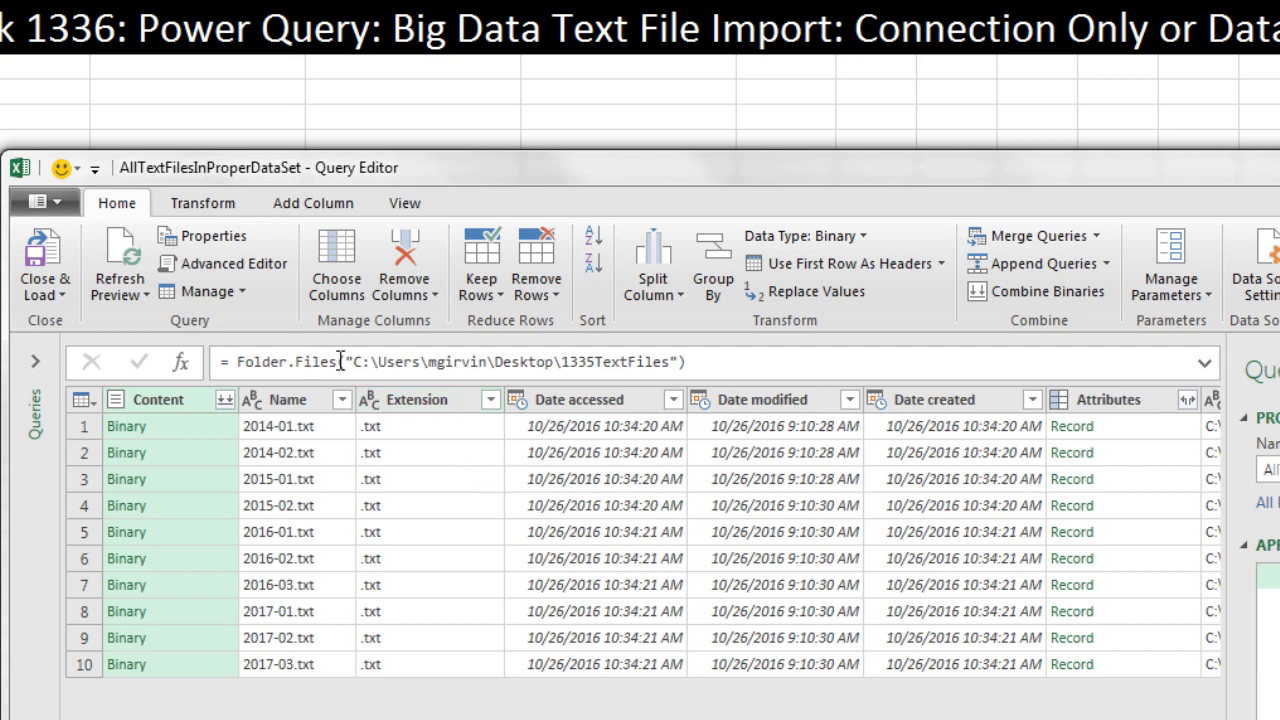
Step: Filter the Extension column to equal .txt, then remove every column except Content
left_click(492, 410)
left_click(491, 401)
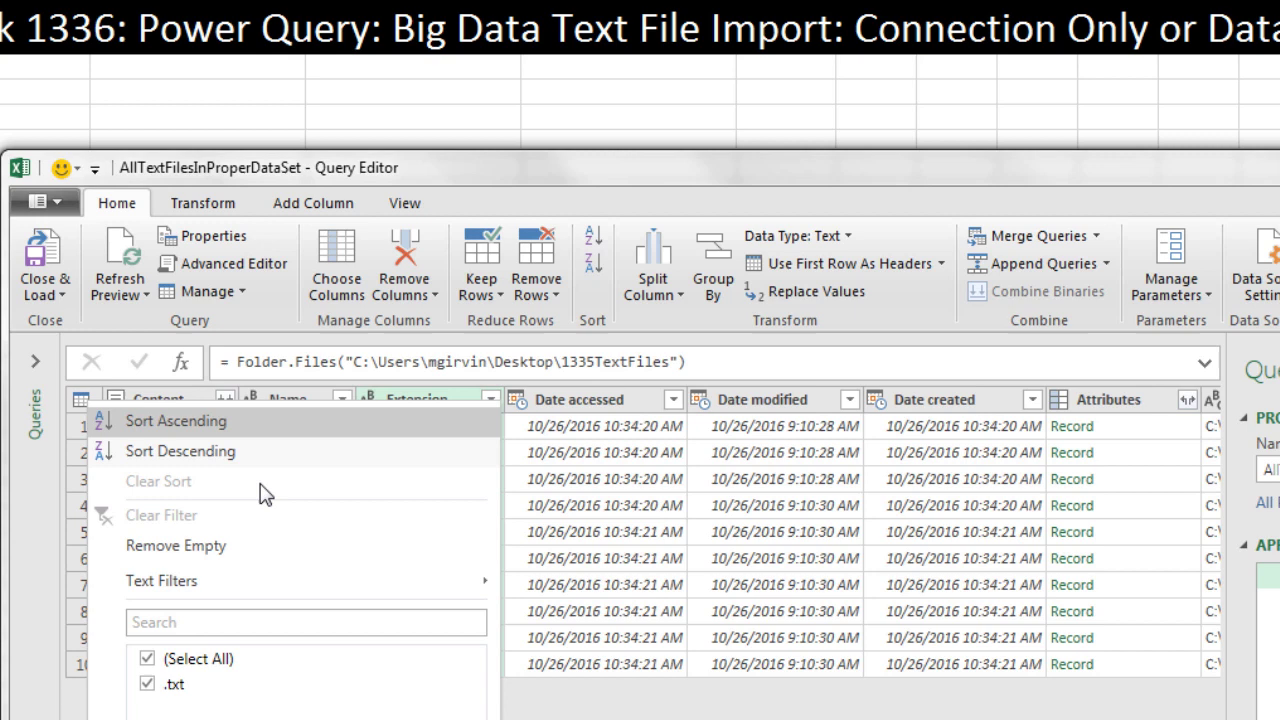
mouse_move(208, 582)
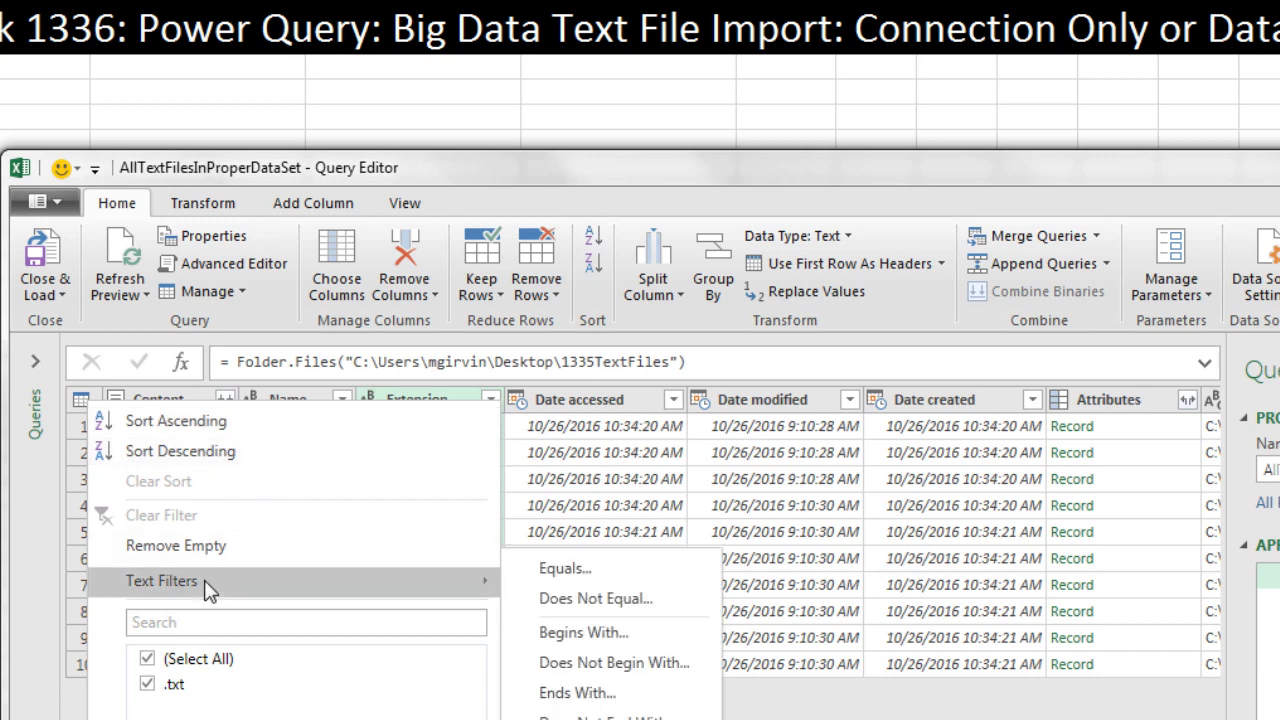
left_click(581, 572)
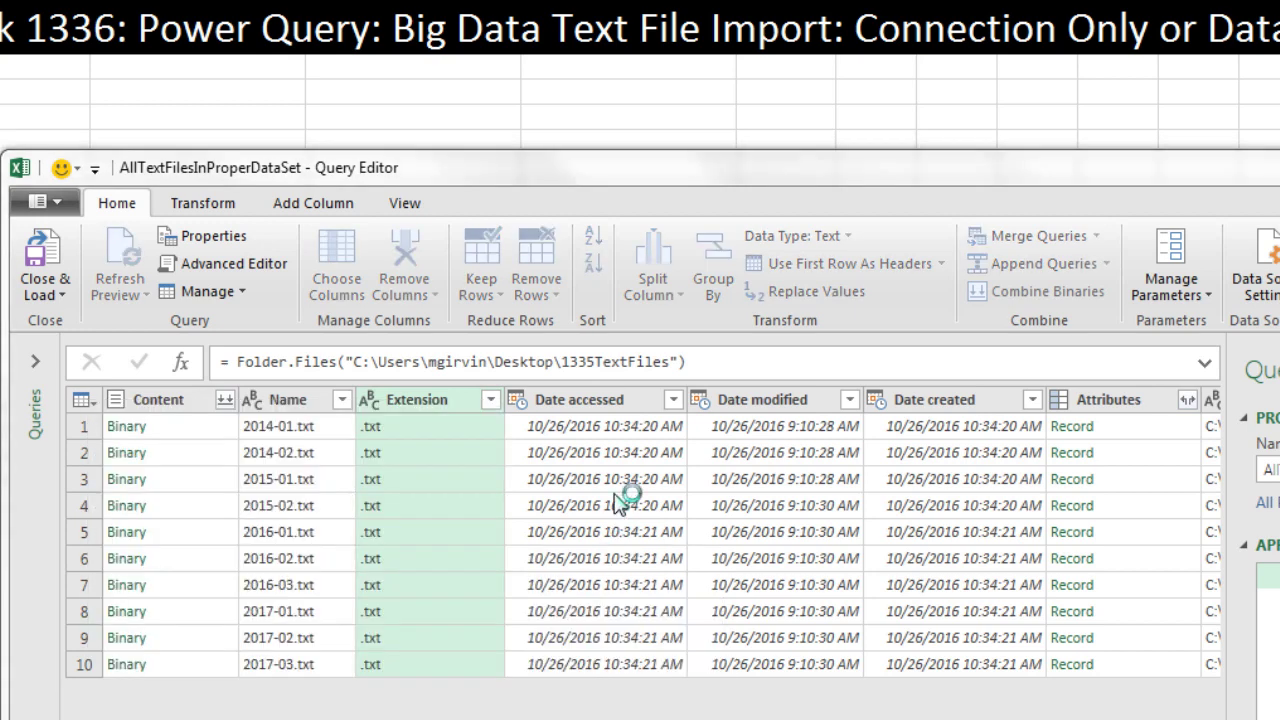
left_click(657, 476)
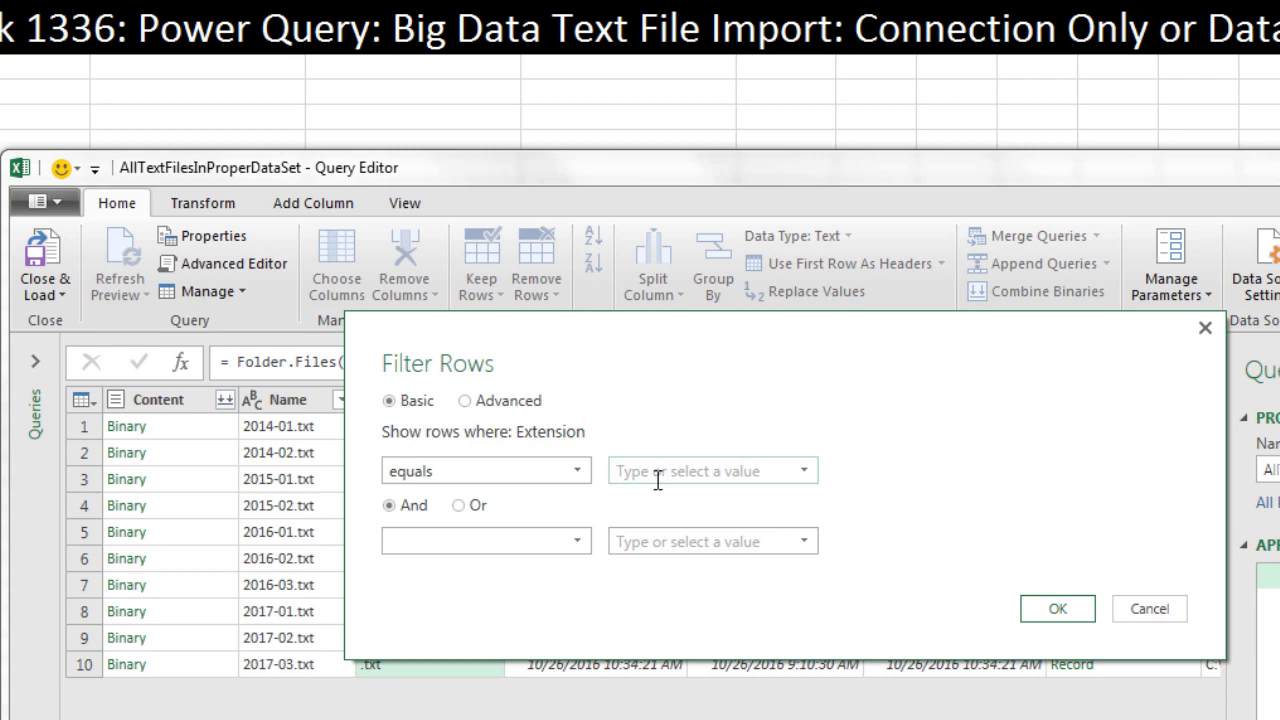
type(".txt")
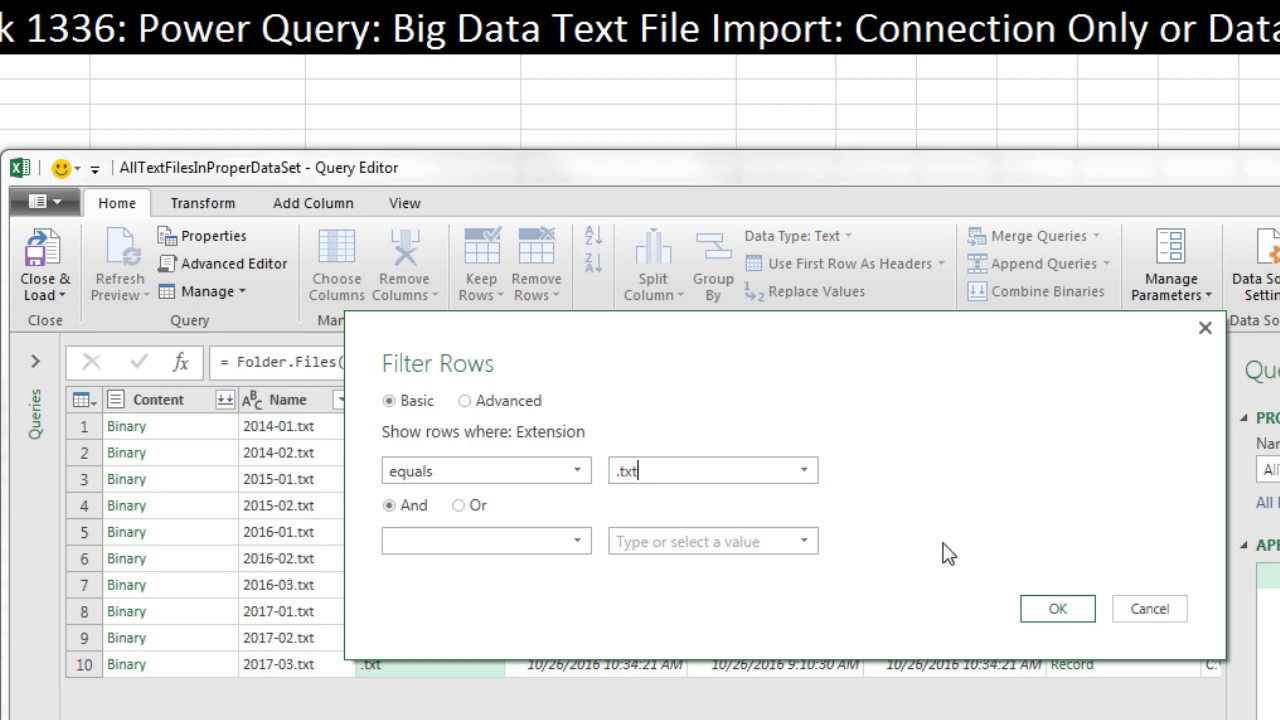
left_click(1057, 608)
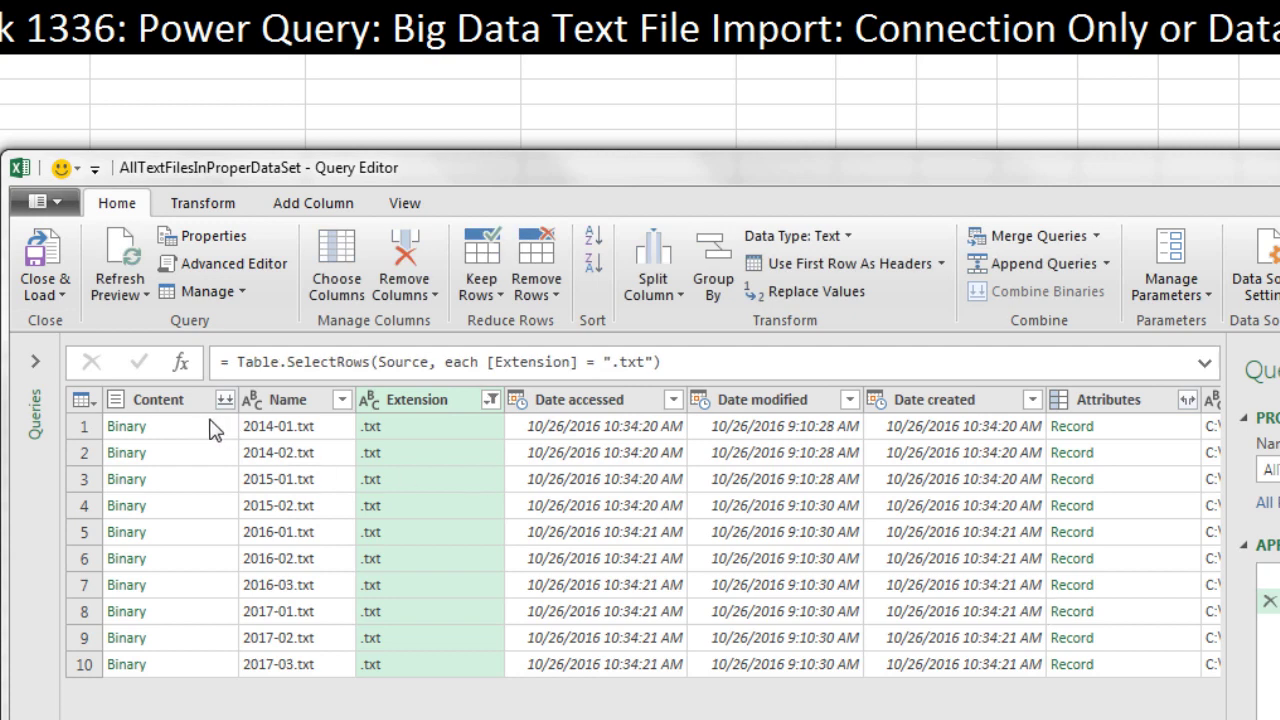
right_click(160, 407)
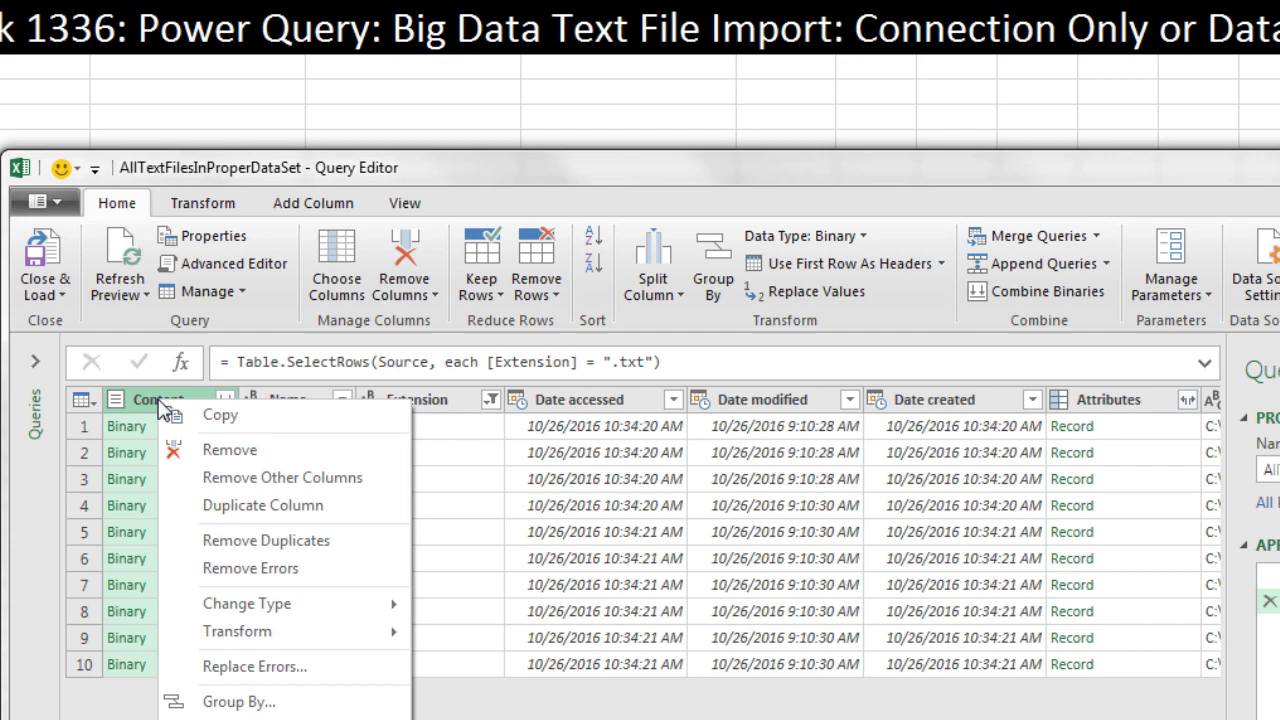
left_click(240, 484)
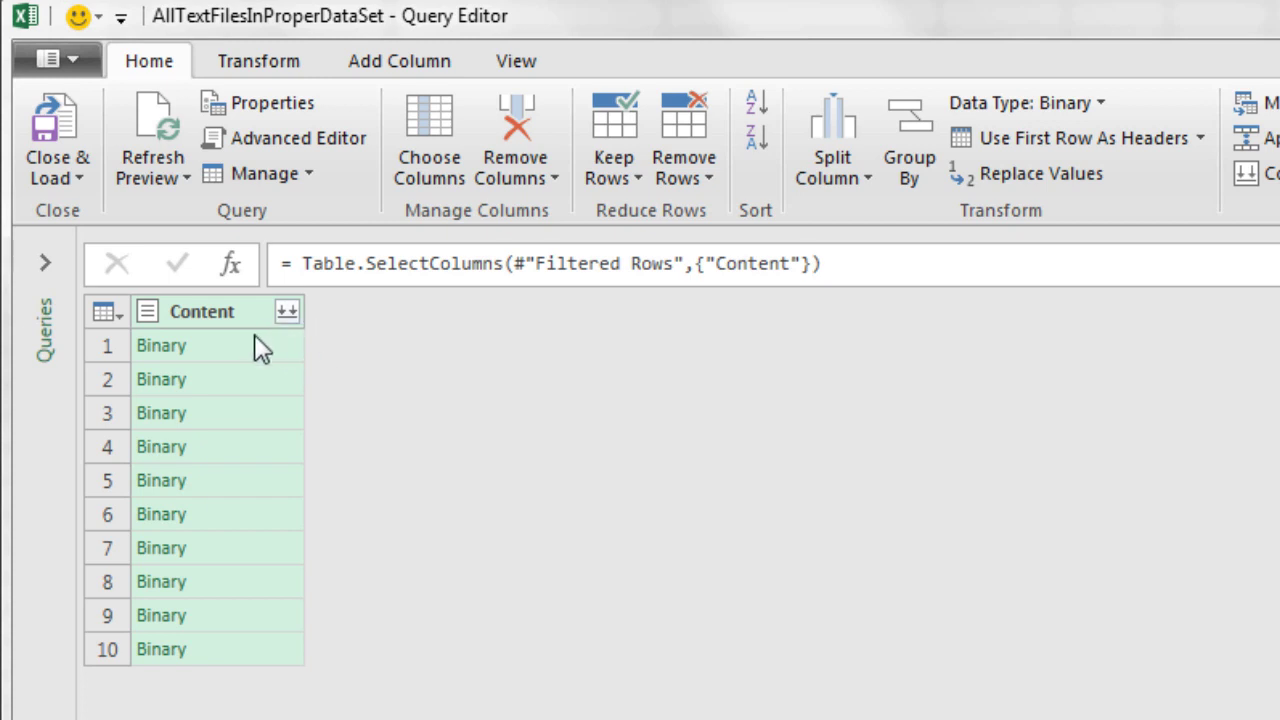
Step: Combine the Content binaries into a single 8-column table with promoted headers
left_click(288, 312)
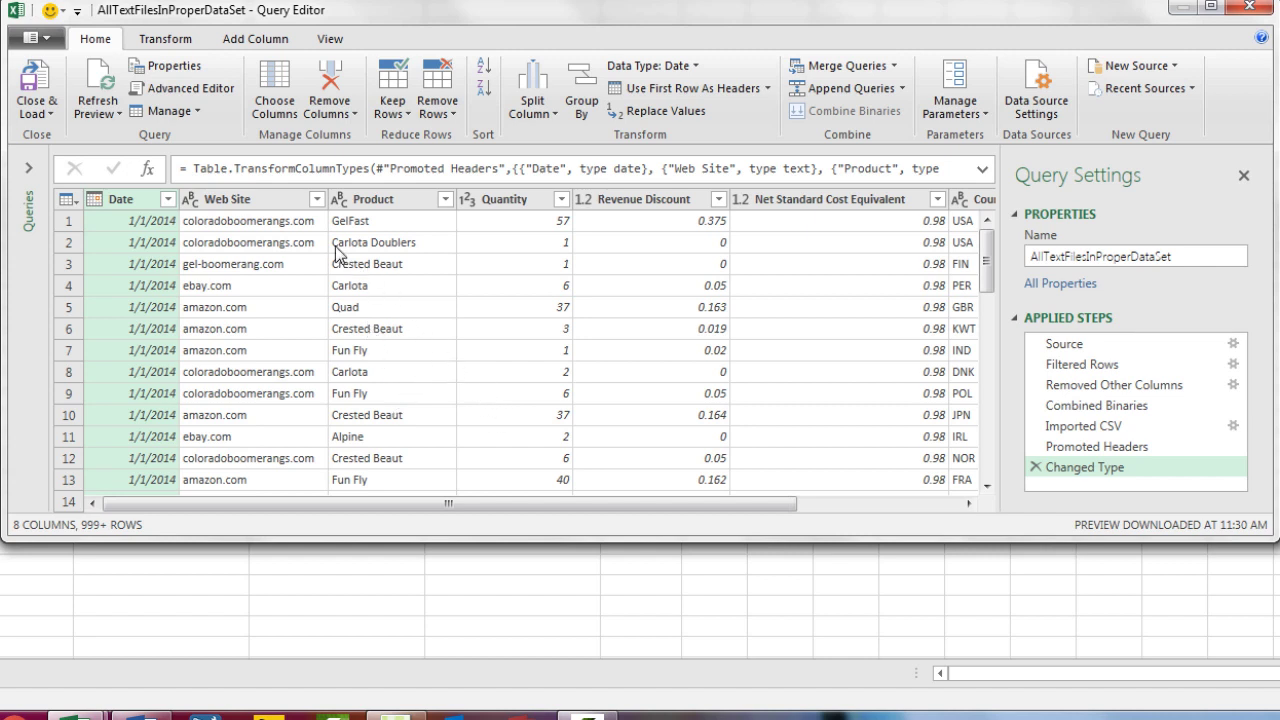
Step: Exclude the repeated 'Web Site' value from the Web Site column filter, after loading the full value list
left_click(316, 199)
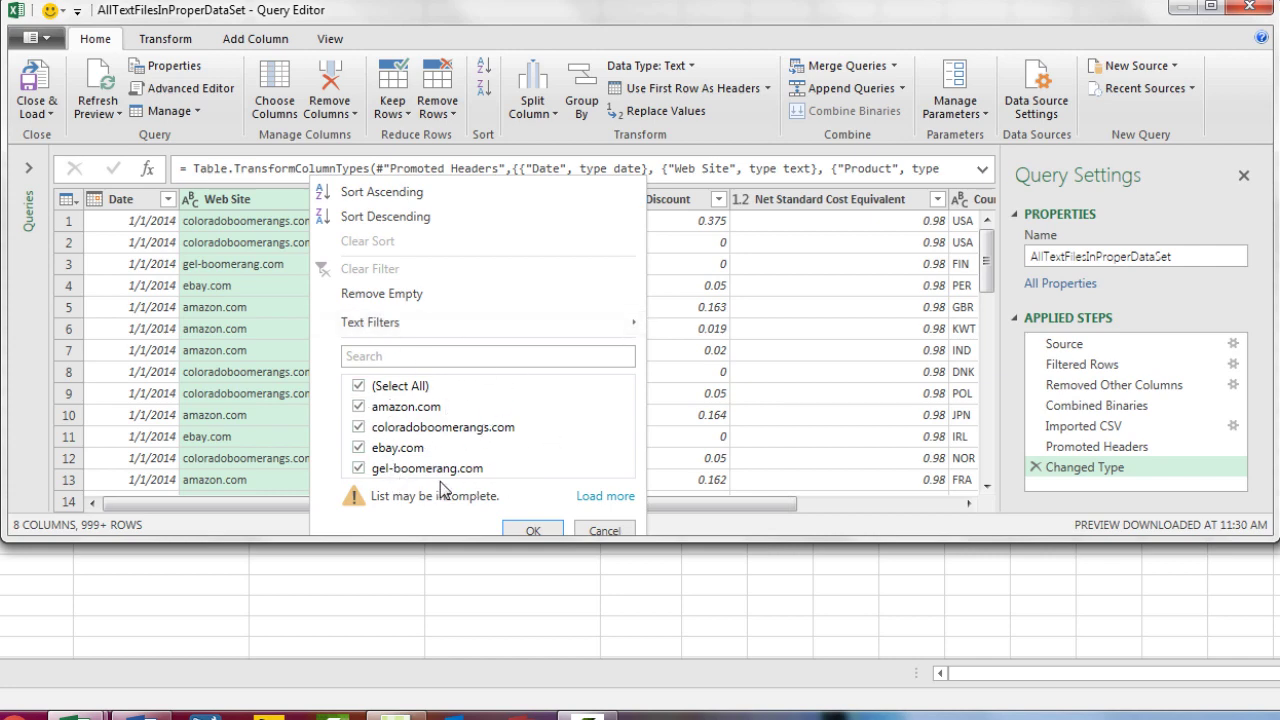
left_click(599, 498)
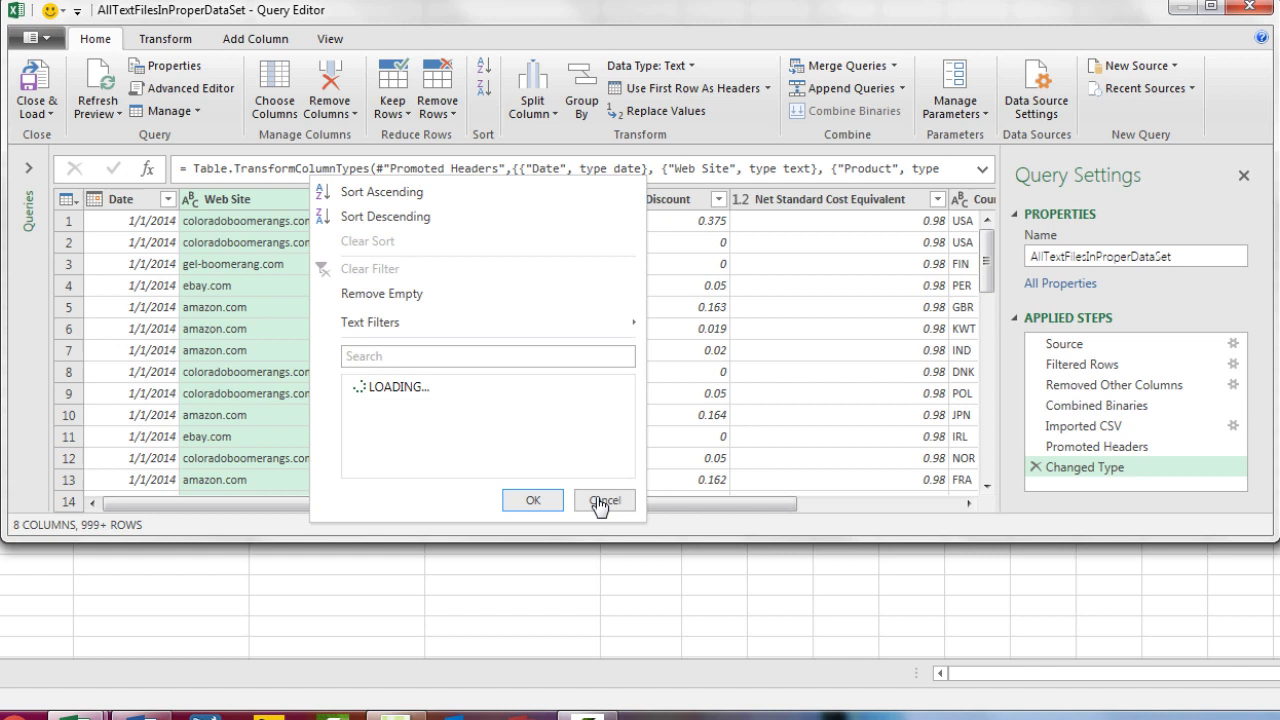
scroll(553, 431, "down", 1)
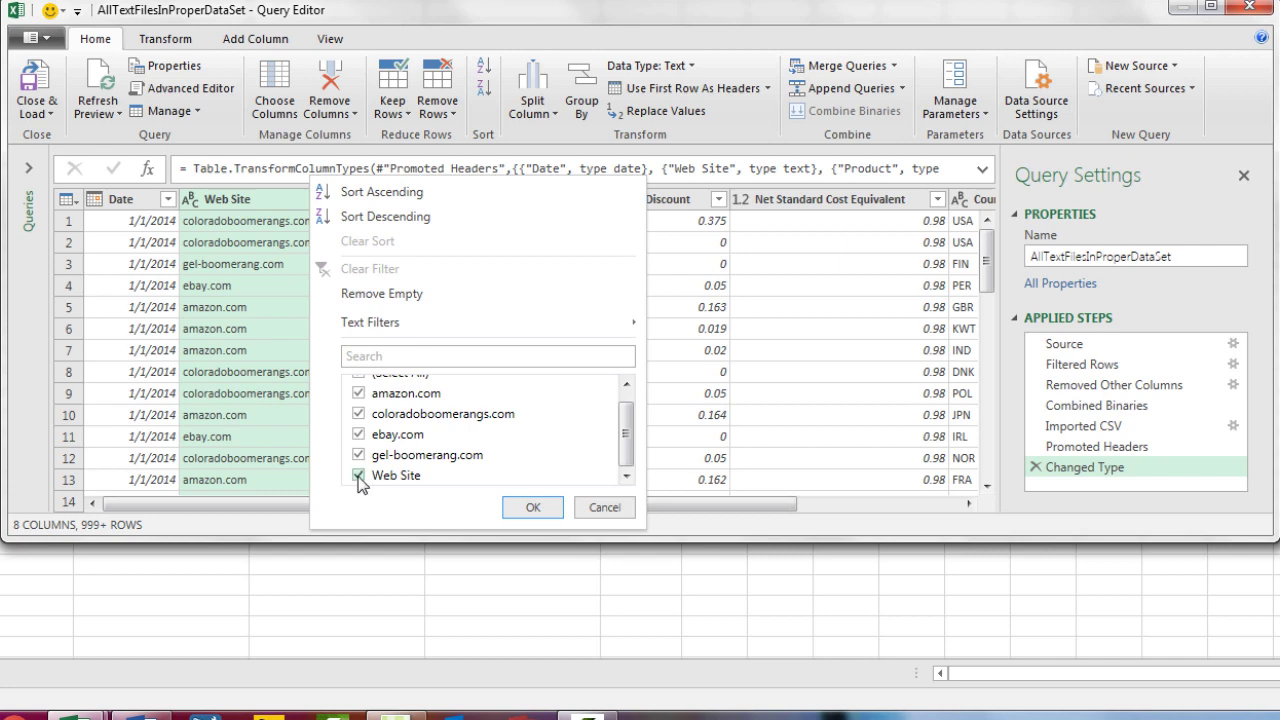
left_click(357, 477)
left_click(530, 509)
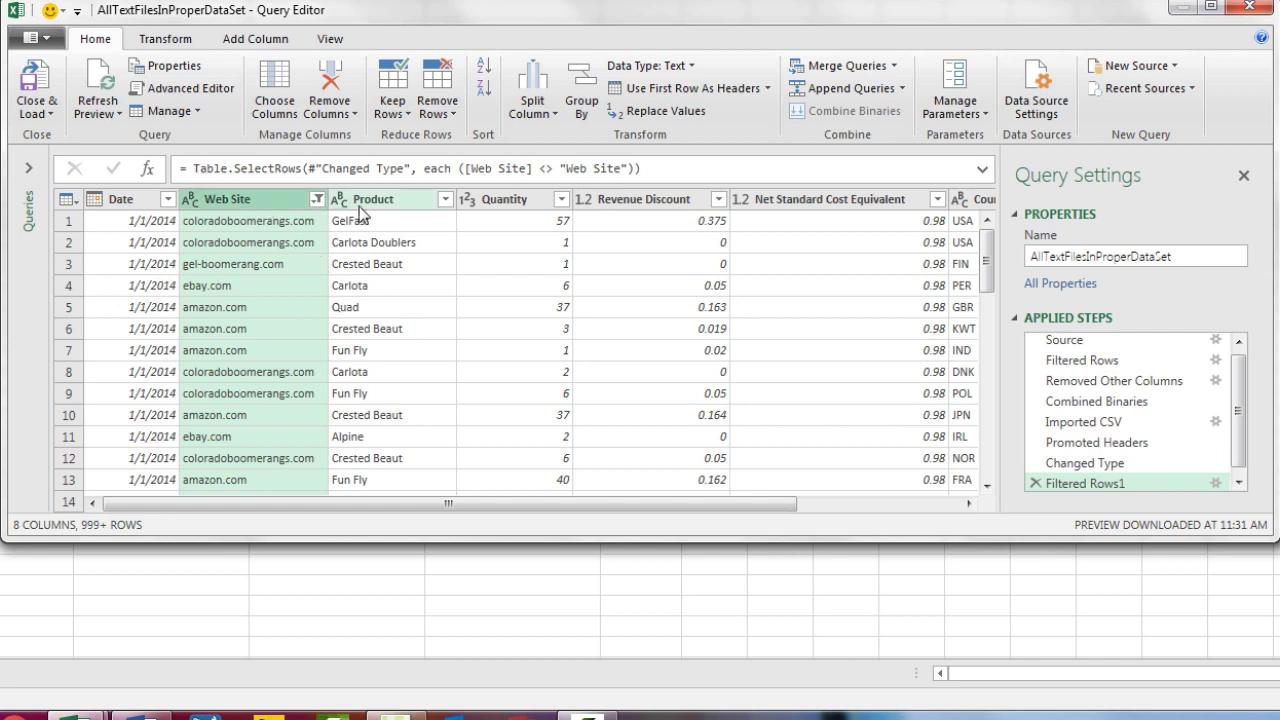
Step: Select the Web Site, Product and Quantity columns and remove all other columns
key("shift")
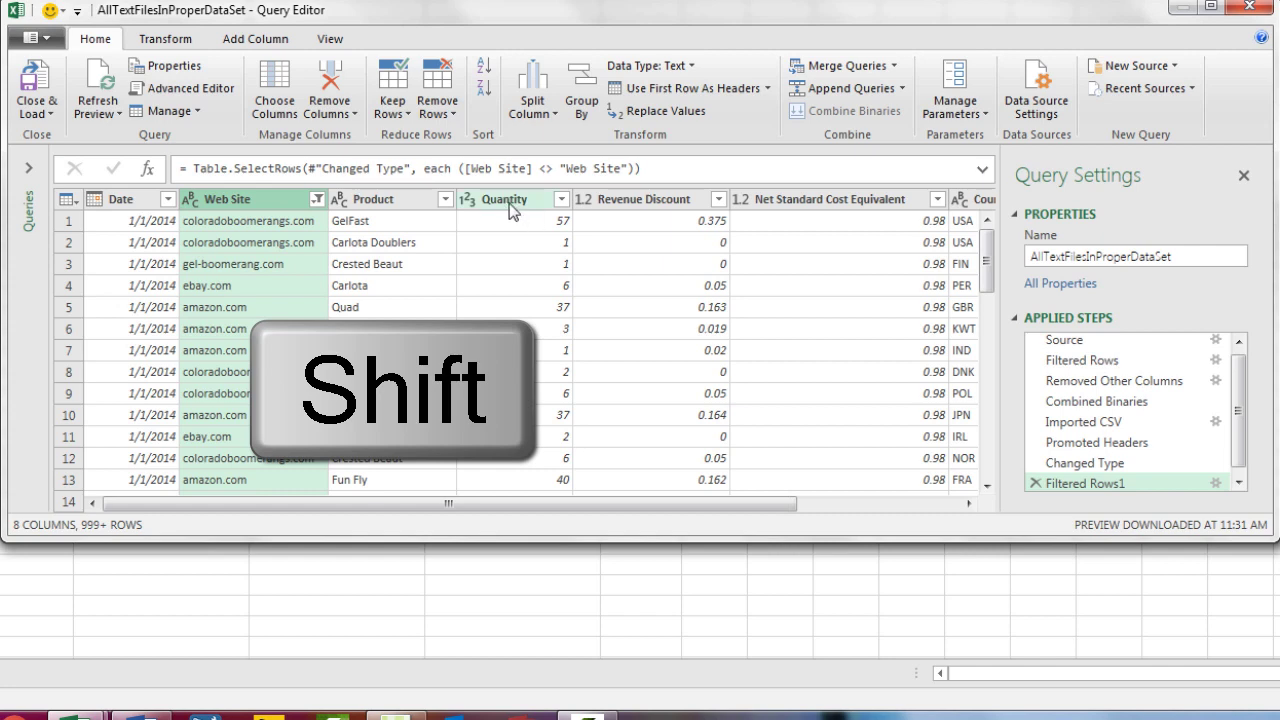
left_click(509, 203, "shift")
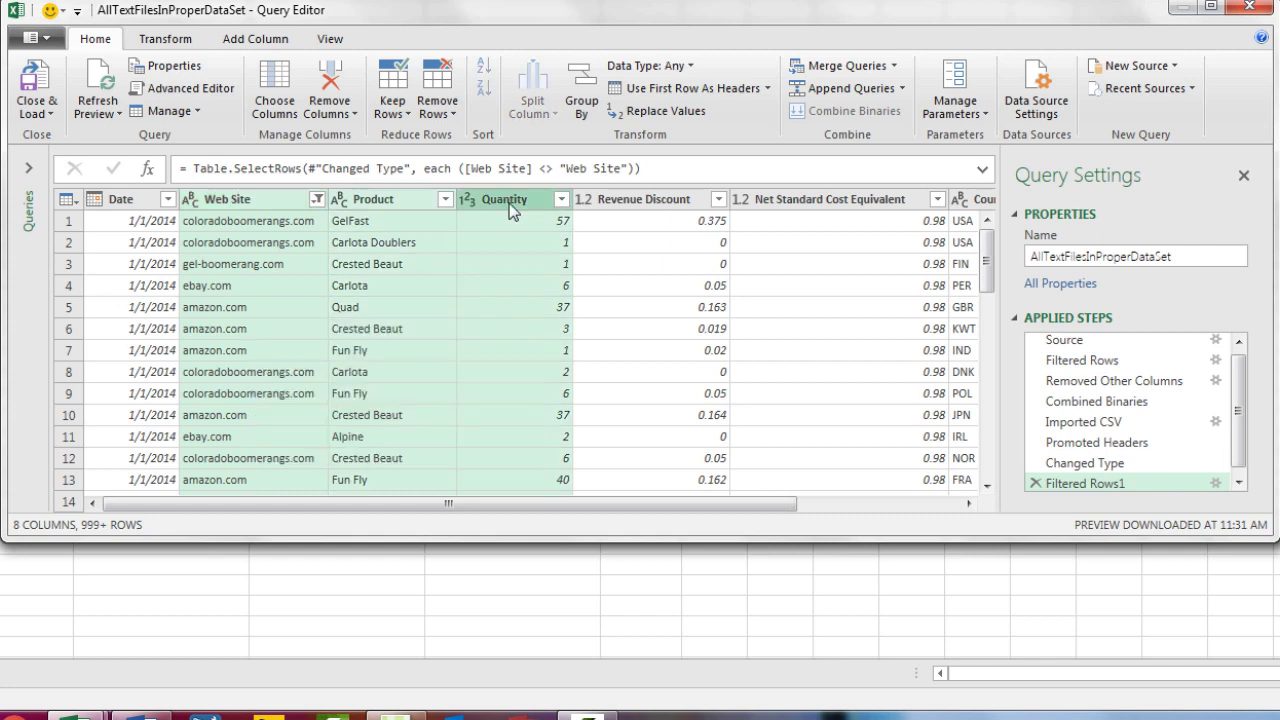
right_click(509, 203)
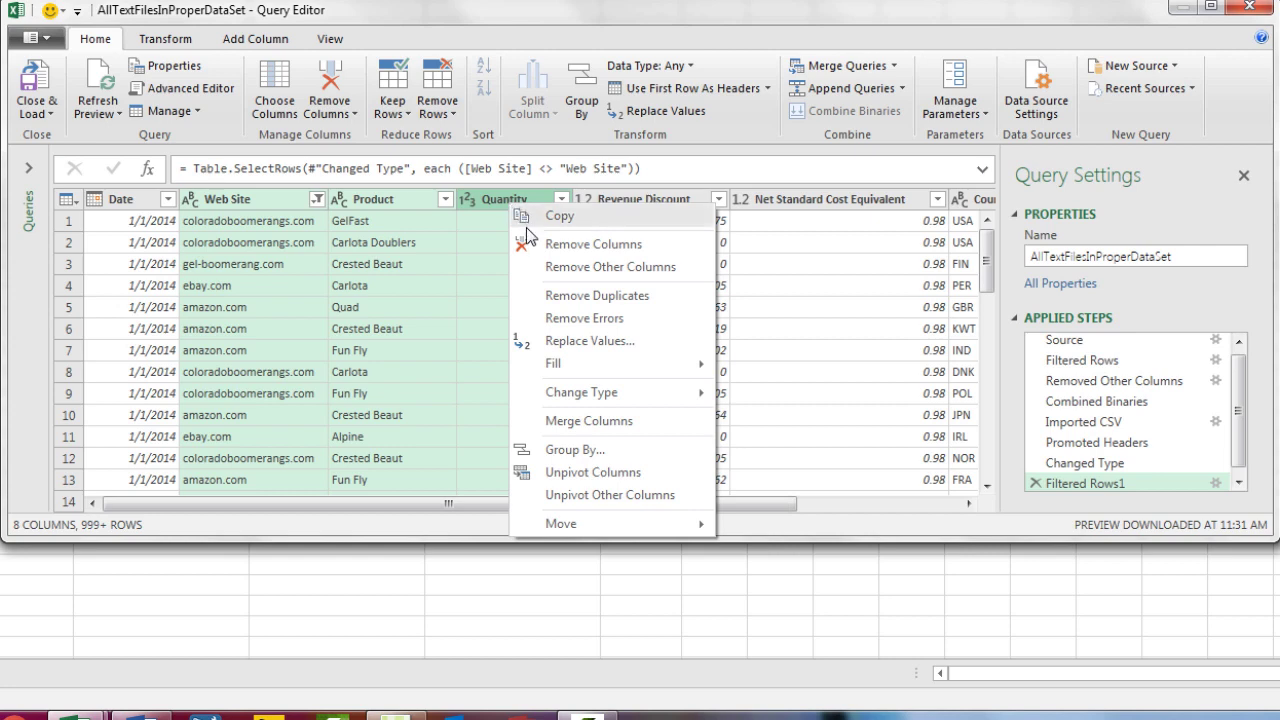
left_click(555, 268)
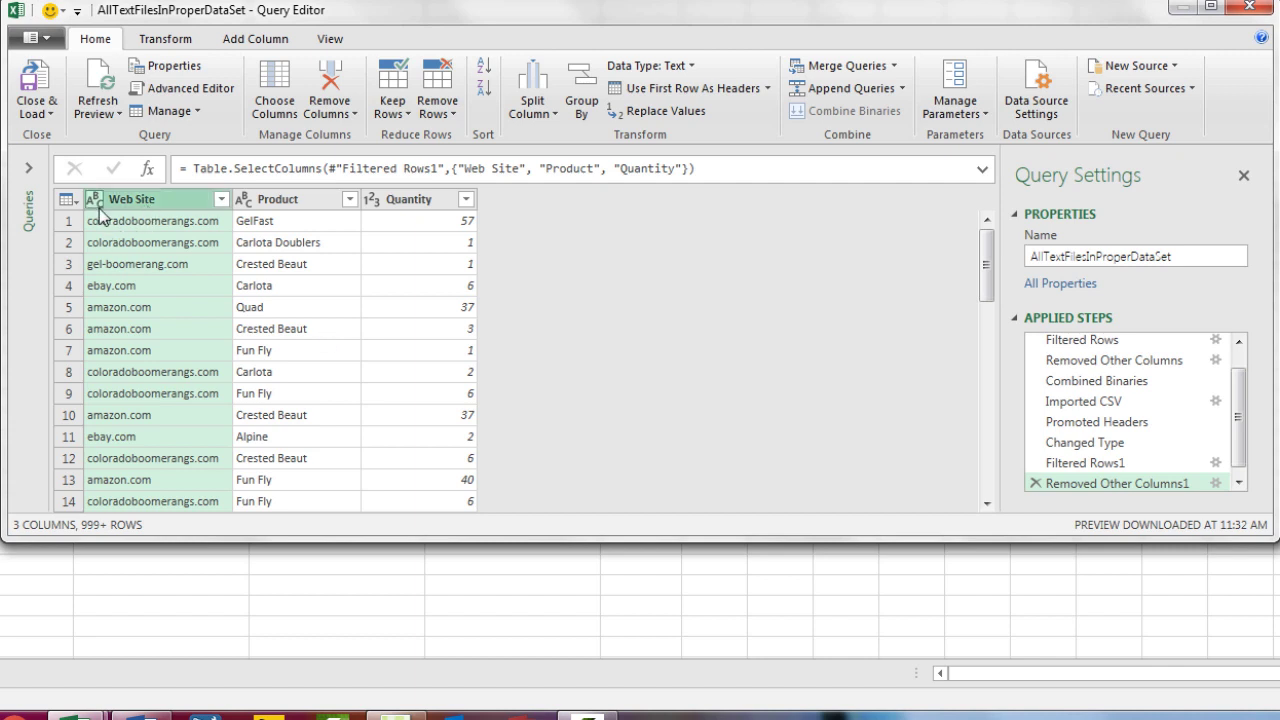
Step: Confirm Quantity is a whole number, then Close & Load To with Only Create Connection
left_click(267, 200)
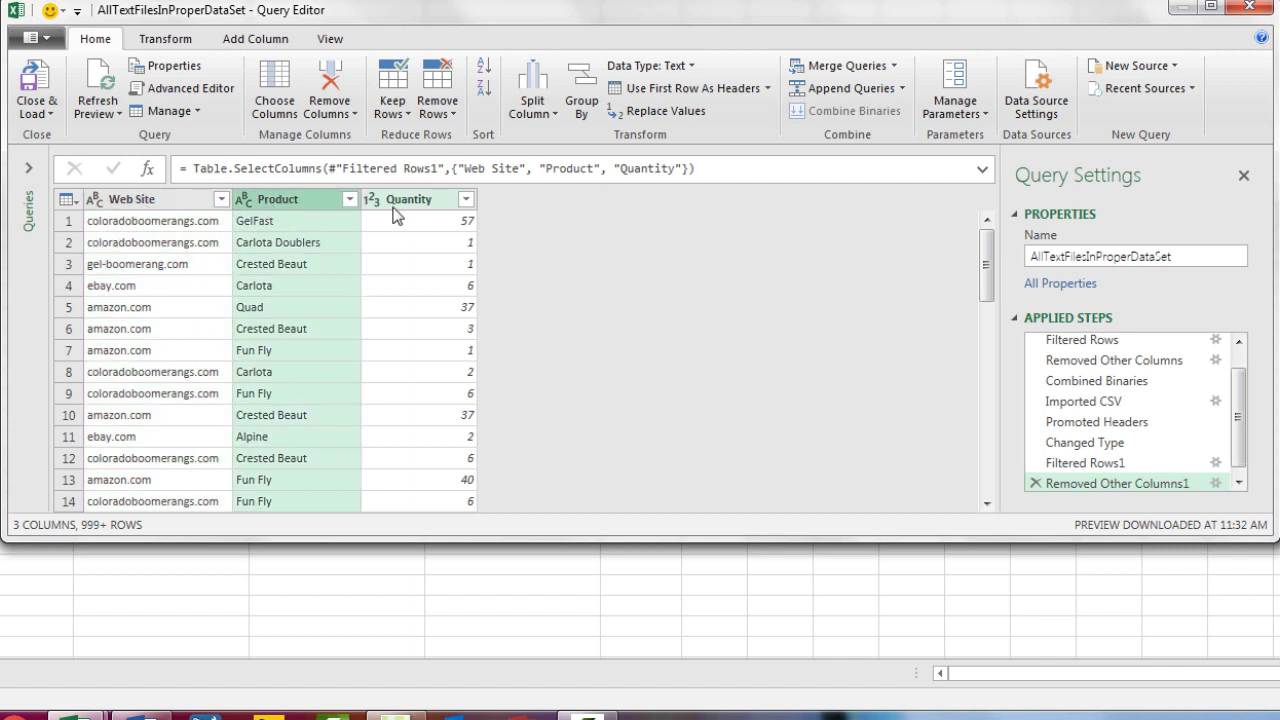
left_click(399, 202)
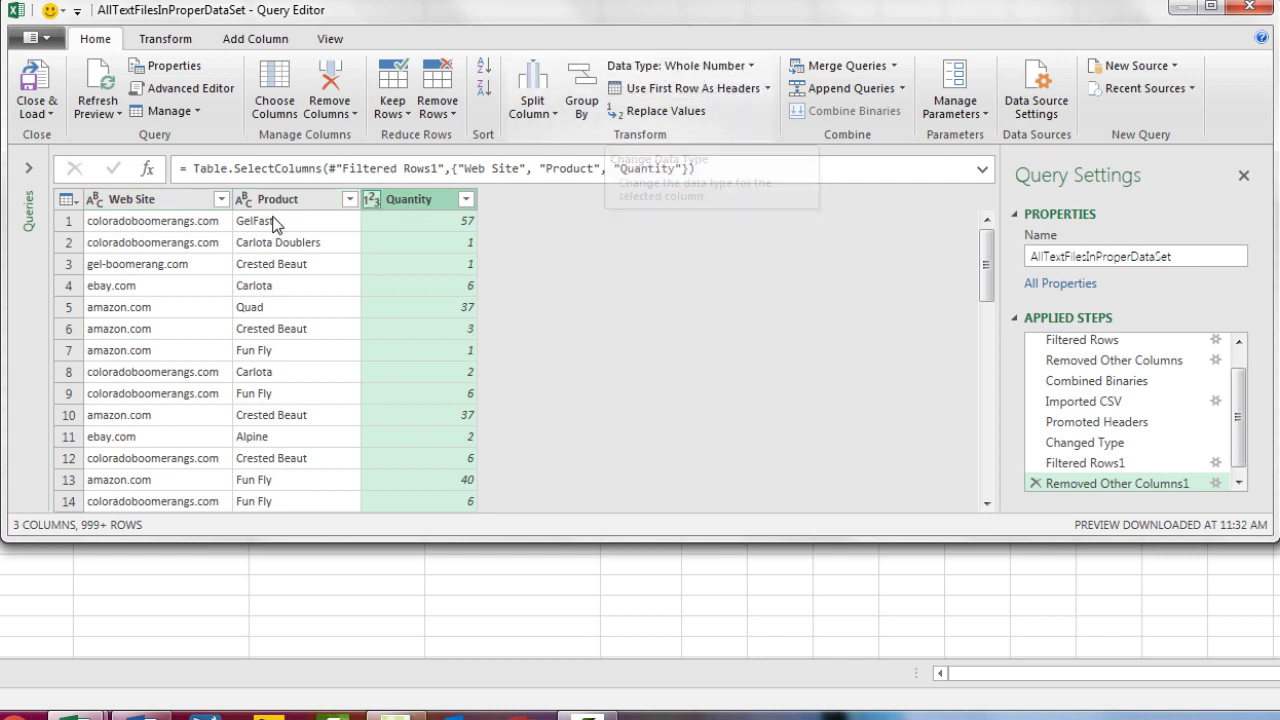
left_click(52, 113)
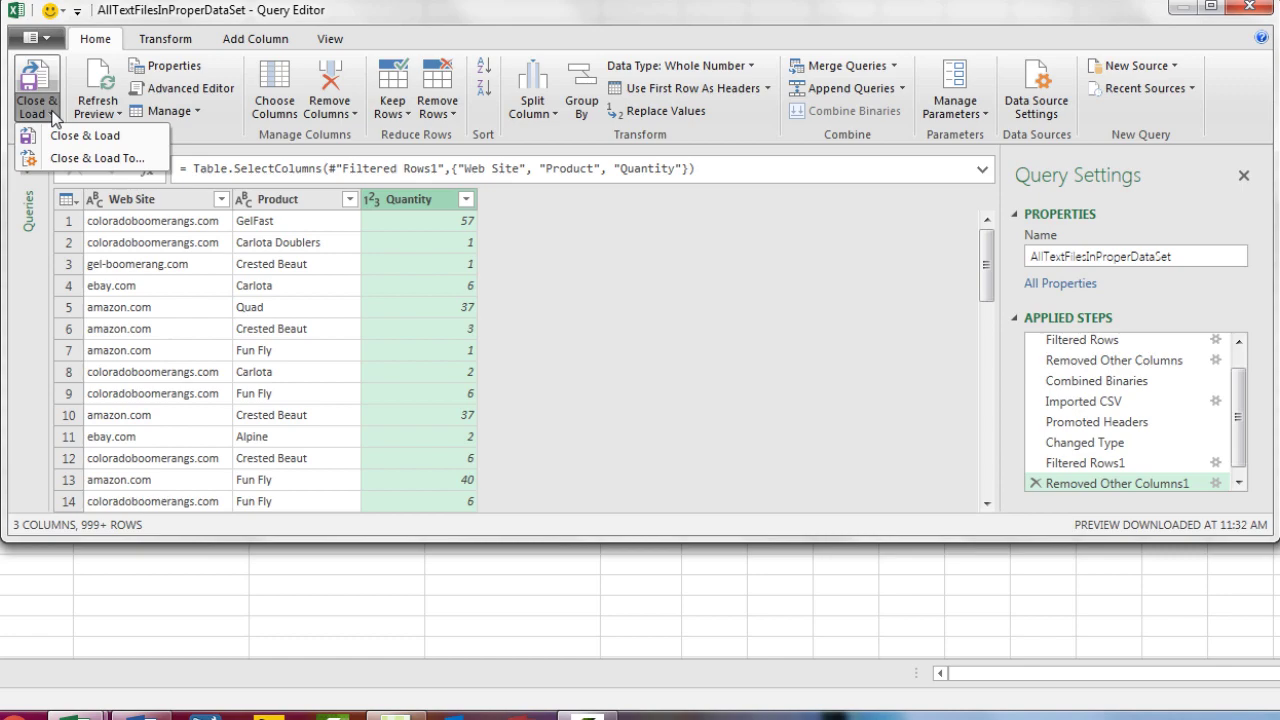
left_click(62, 160)
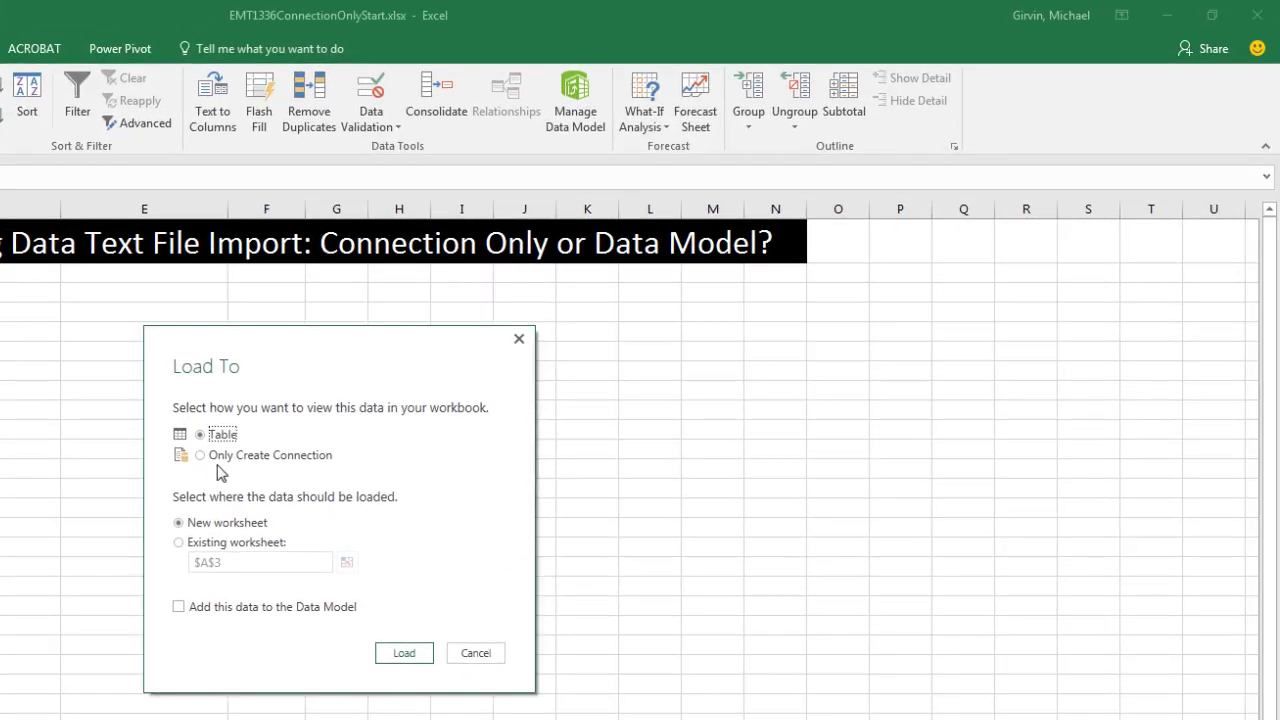
left_click(200, 455)
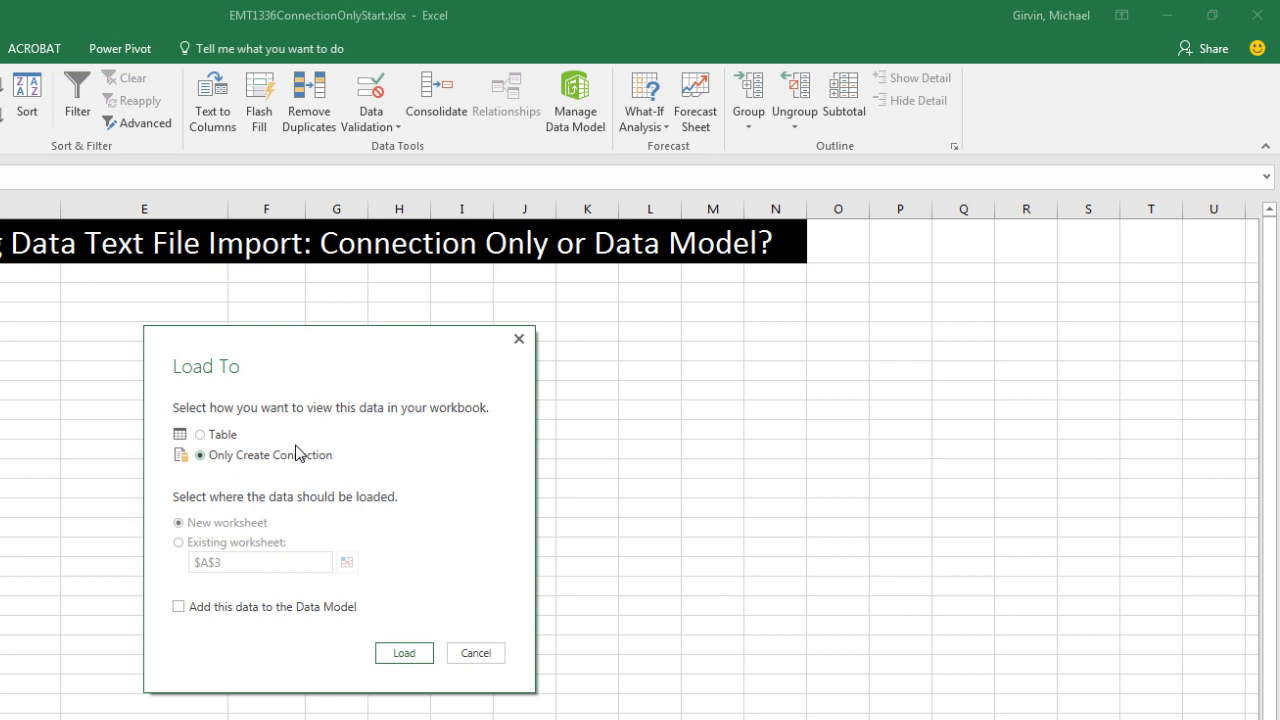
left_click(413, 662)
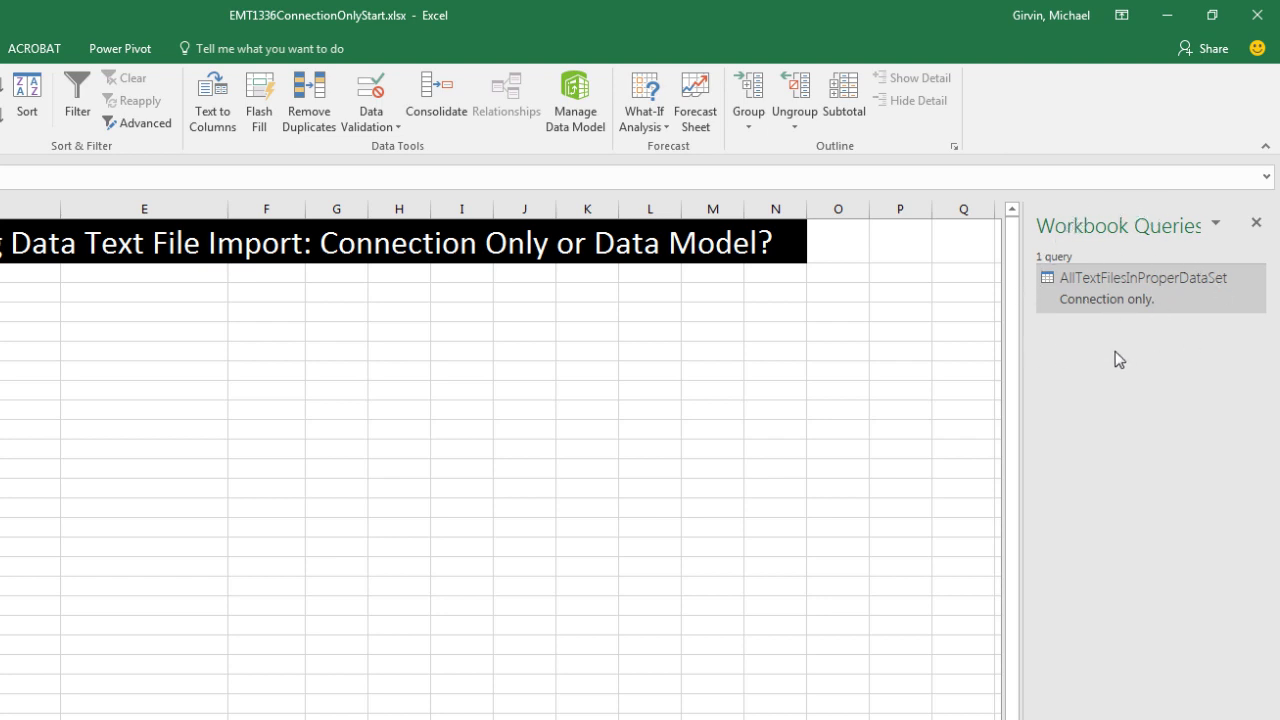
Step: Save EMT1336ConnectionOnlyStart.xlsx with Ctrl+S
key("ctrl+s")
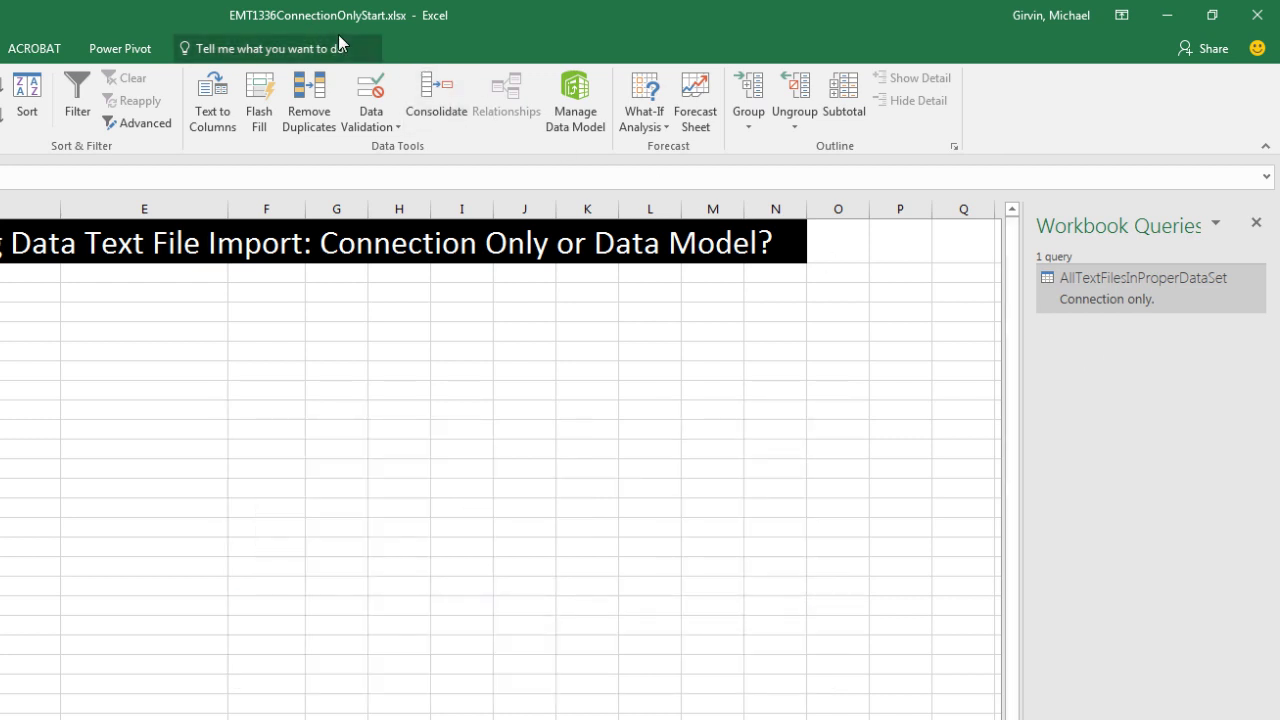
Step: In Save As (F12), replace 'ConnectionOnly' in the file name with 'DataModel'
key("F12")
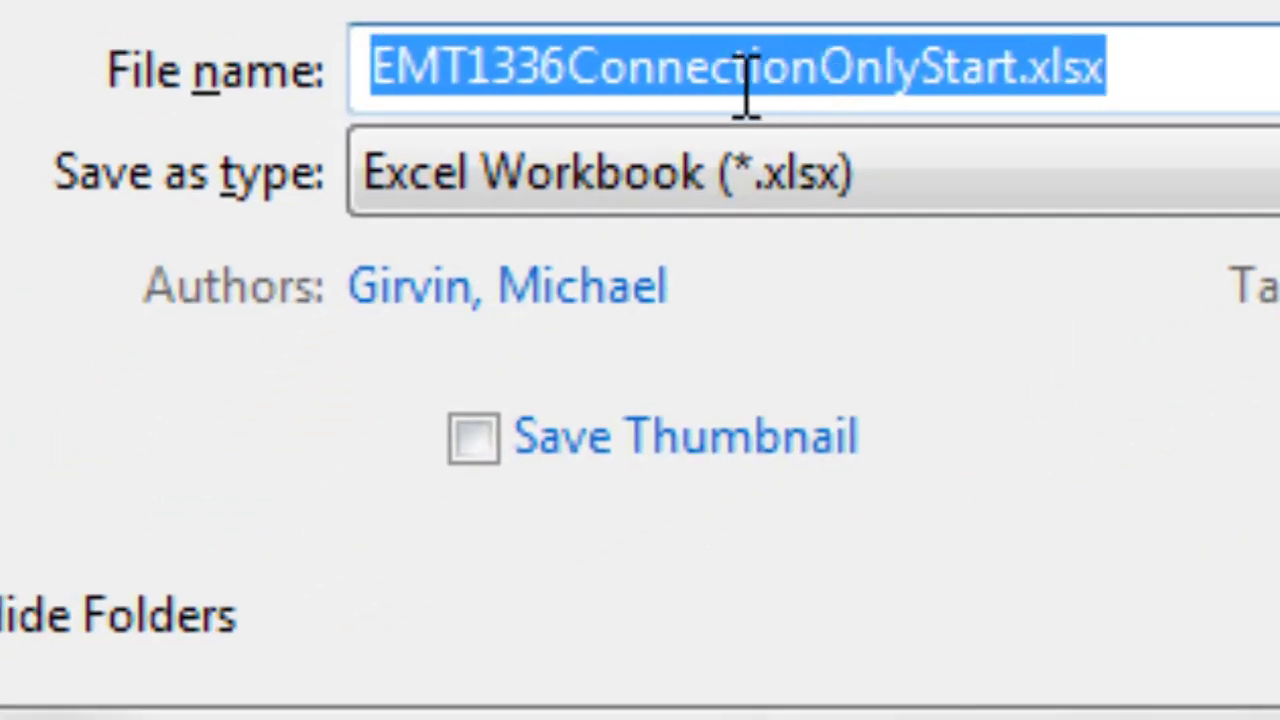
left_click(708, 75)
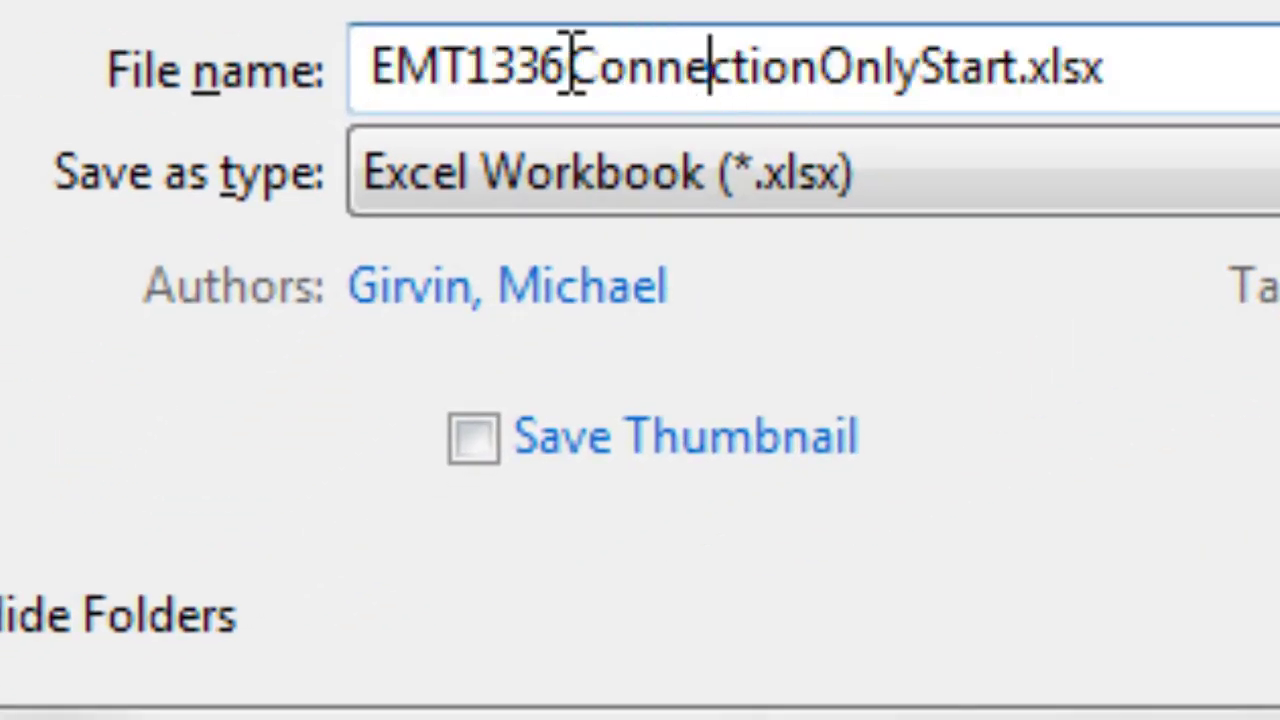
left_click_drag(583, 70, 922, 75)
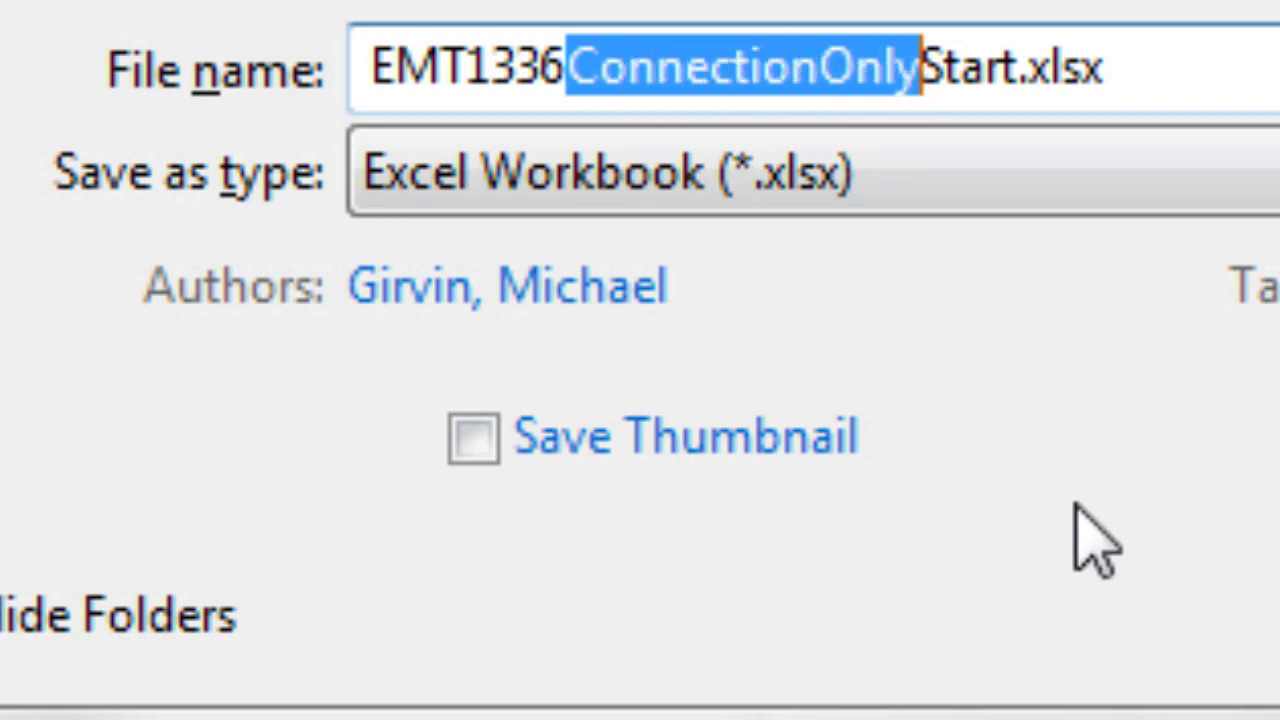
type("DataM")
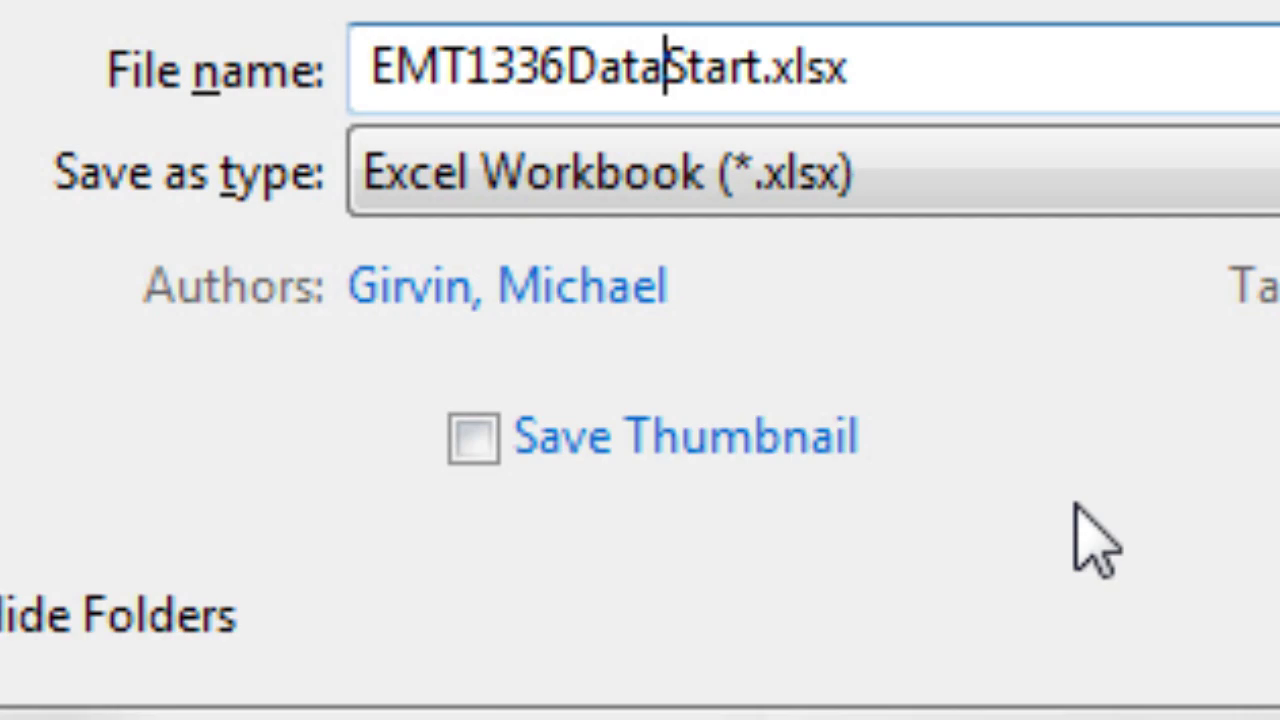
type("odel")
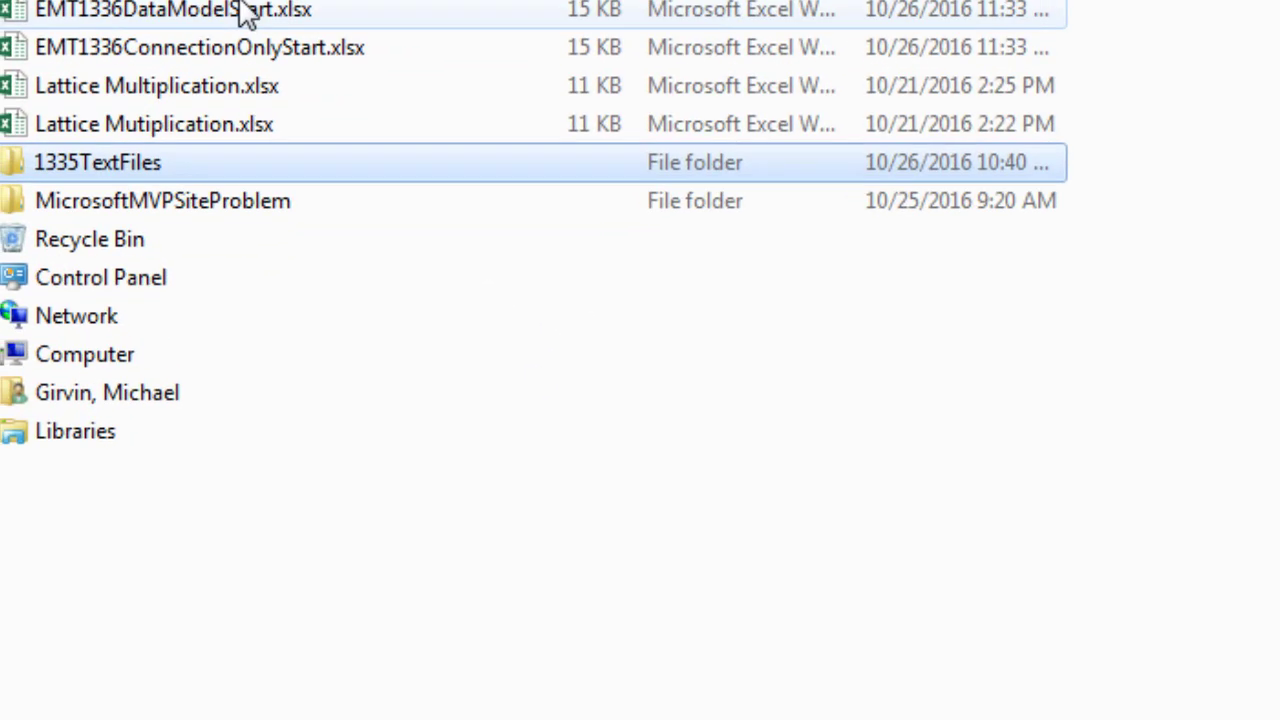
Step: Open EMT1336ConnectionOnlyStart.xlsx from Explorer and enable its content
left_click(294, 70)
left_click(312, 127)
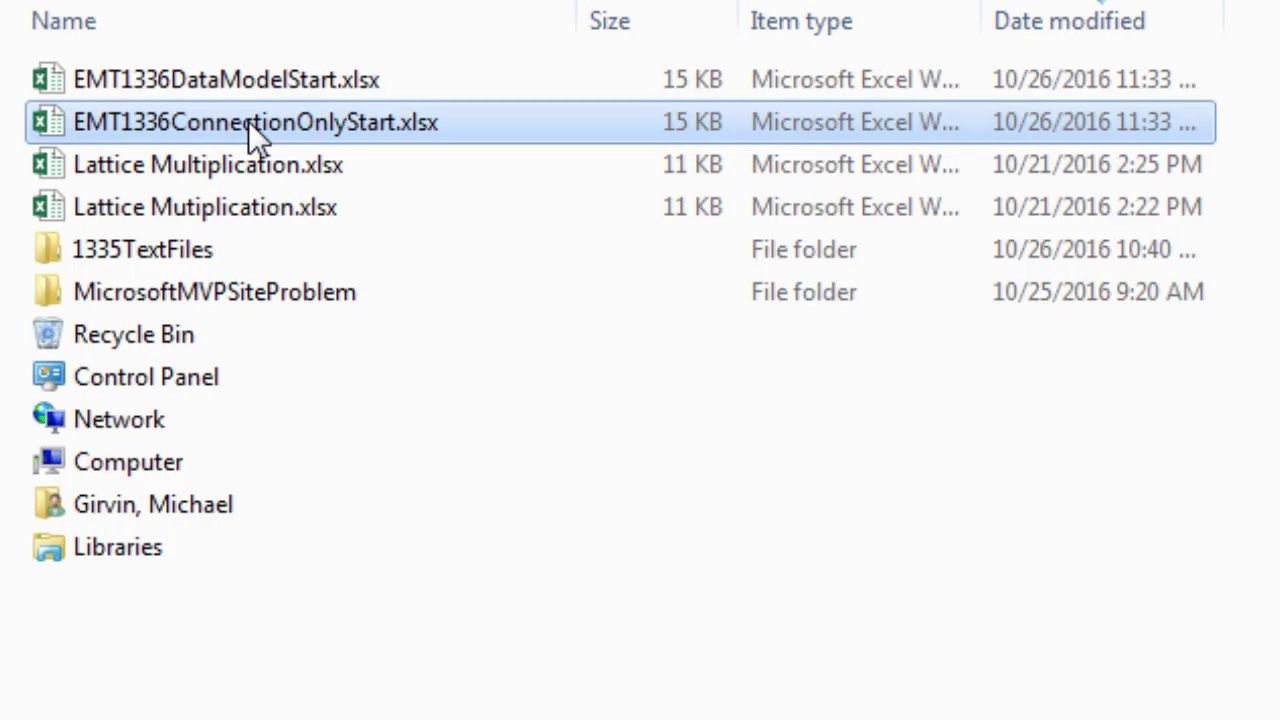
double_click(252, 134)
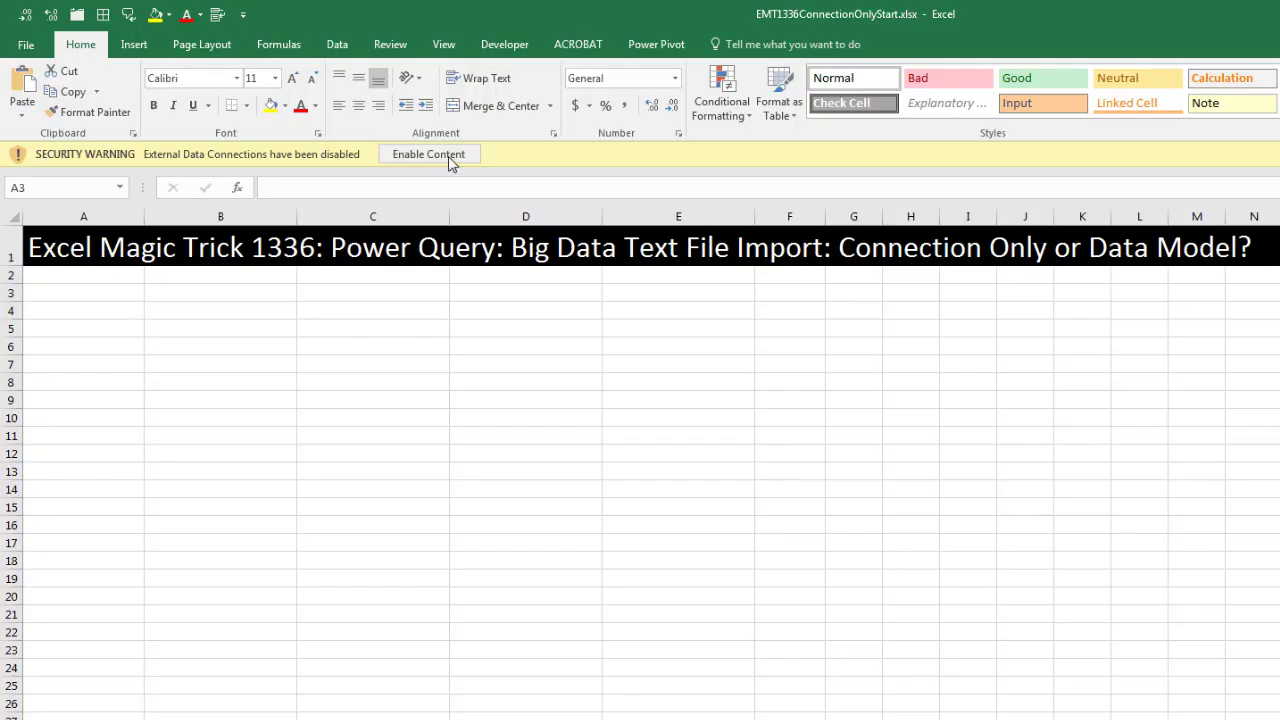
left_click(449, 160)
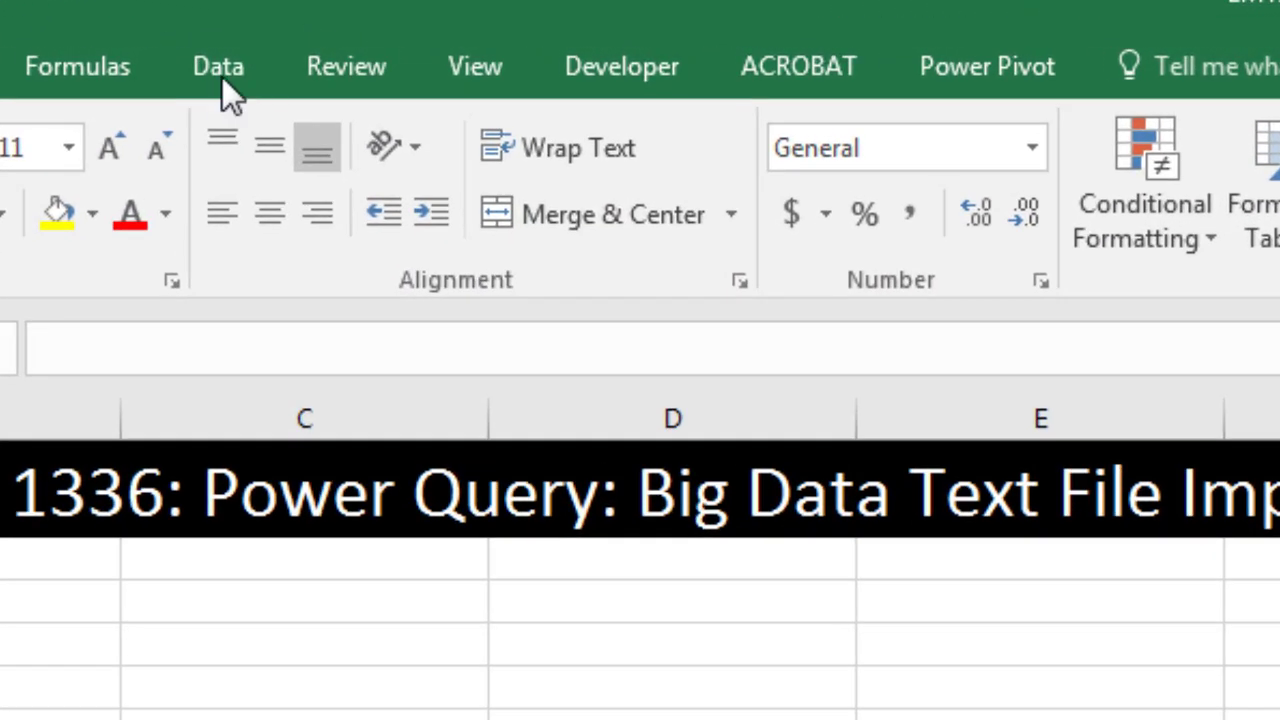
Step: Bring up the Excel Magic Trick 1336 worksheet with the Insert ribbon ready for a pivot table
left_click(330, 50)
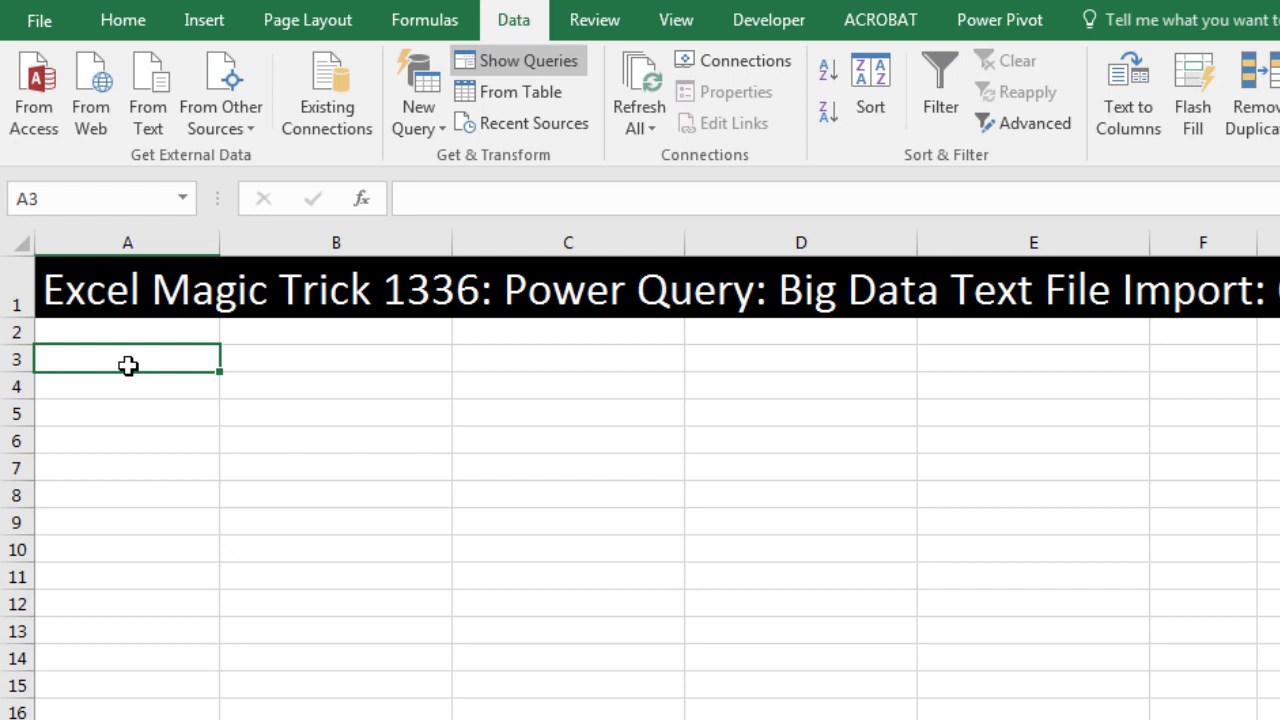
left_click(204, 21)
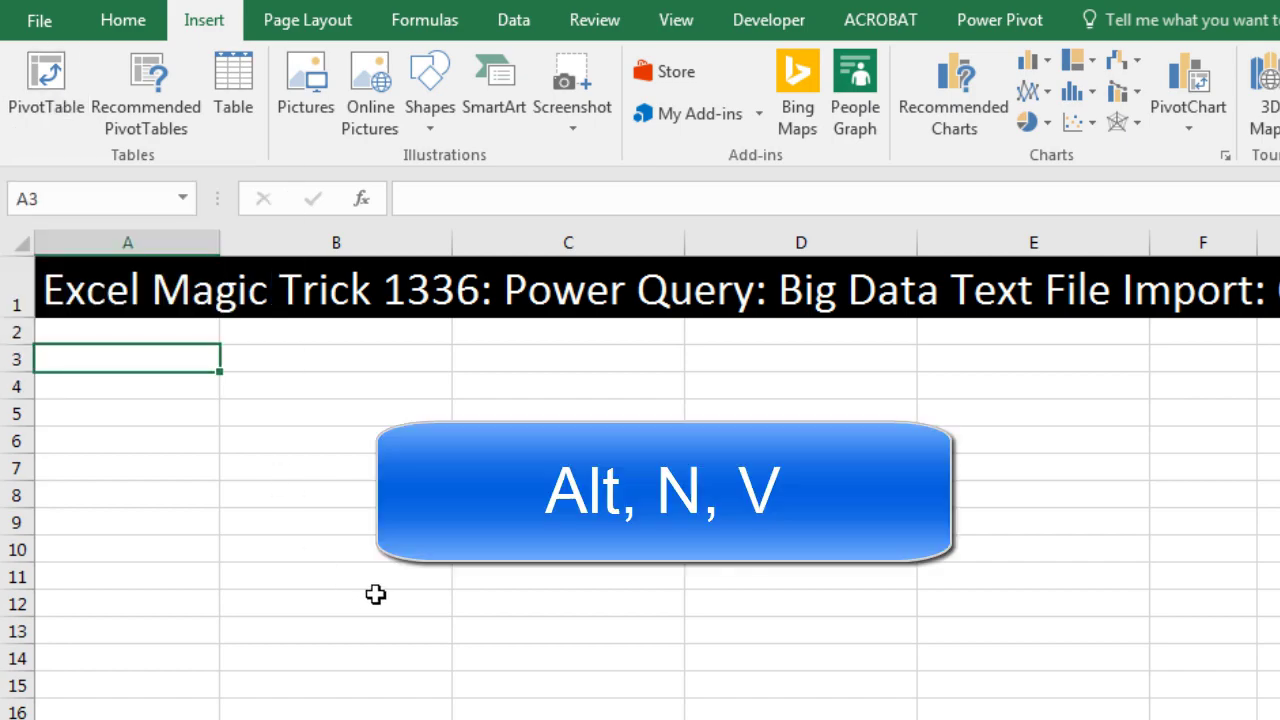
Step: Insert an empty PivotTable at A3 from the external connection Query - AllTextFilesInProperDataSet
key("alt")
key("n")
key("v")
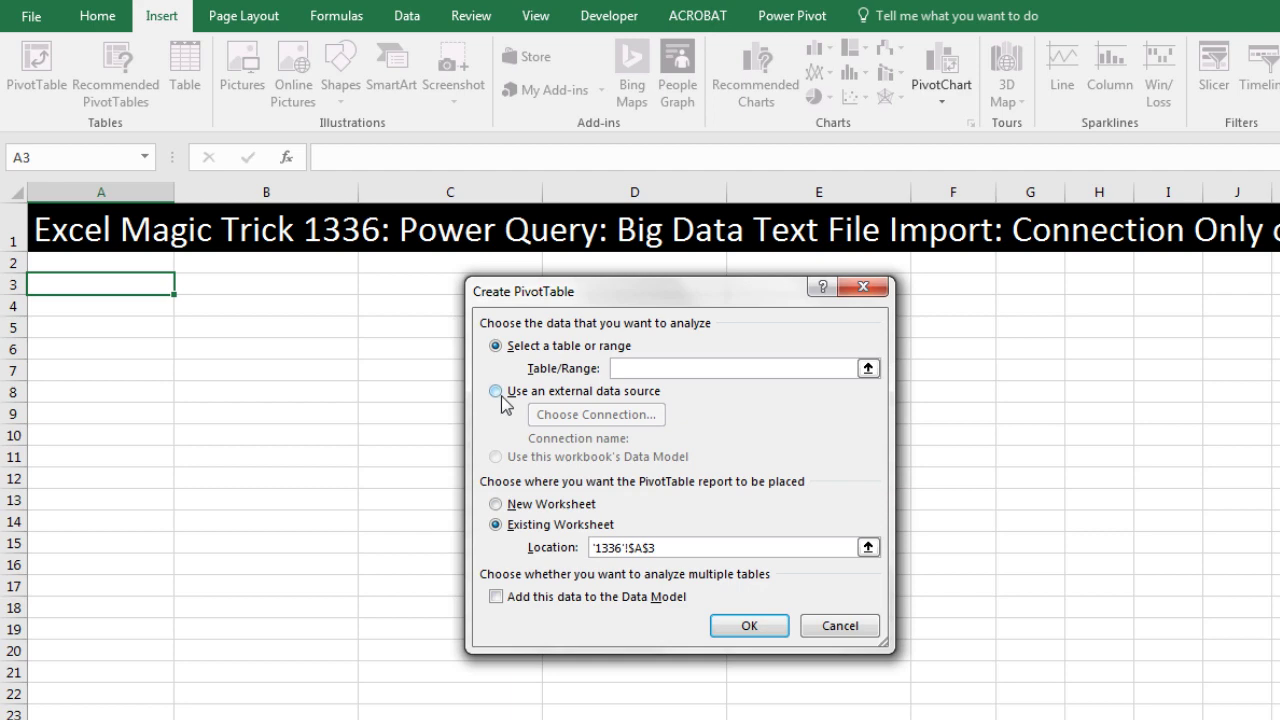
left_click(597, 437)
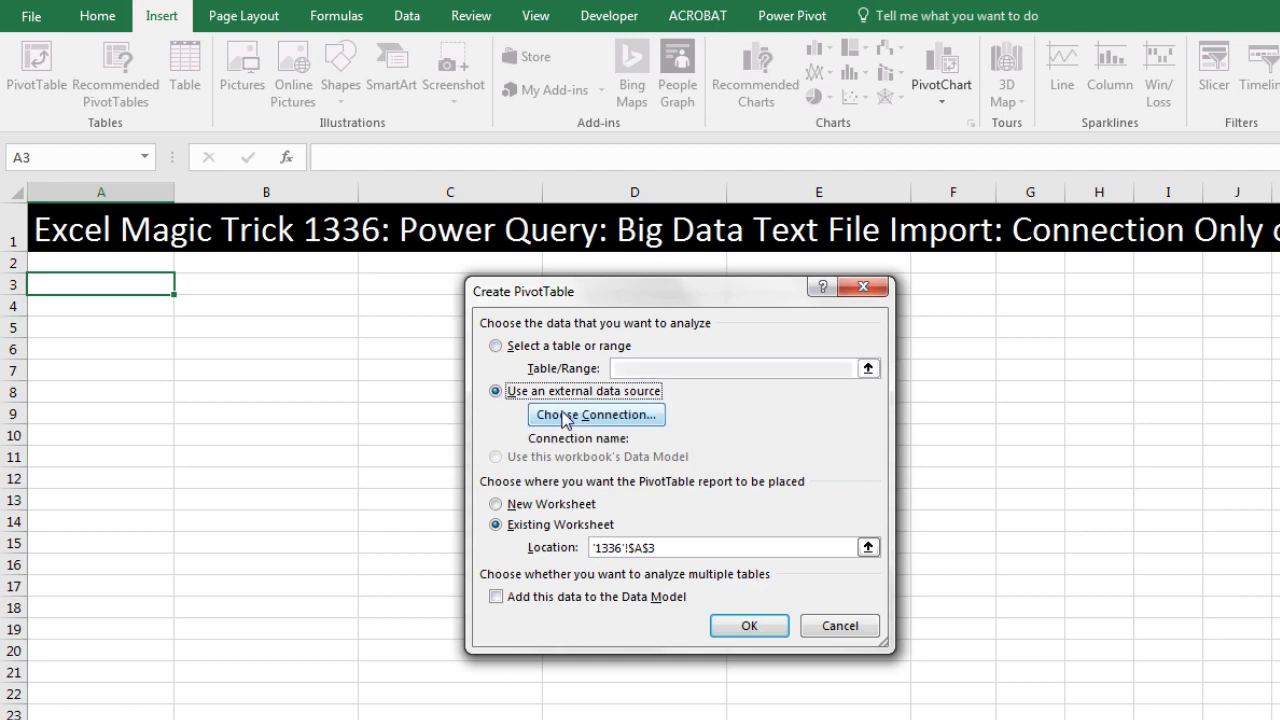
left_click(567, 415)
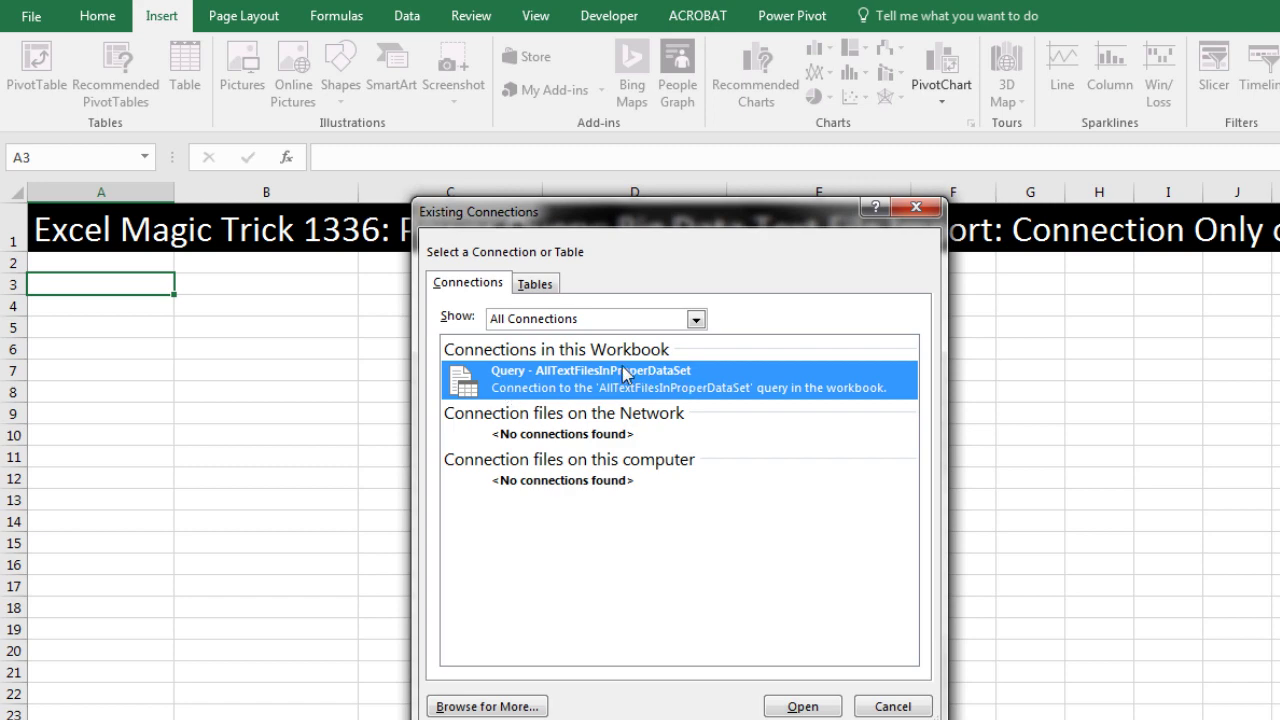
left_click(801, 706)
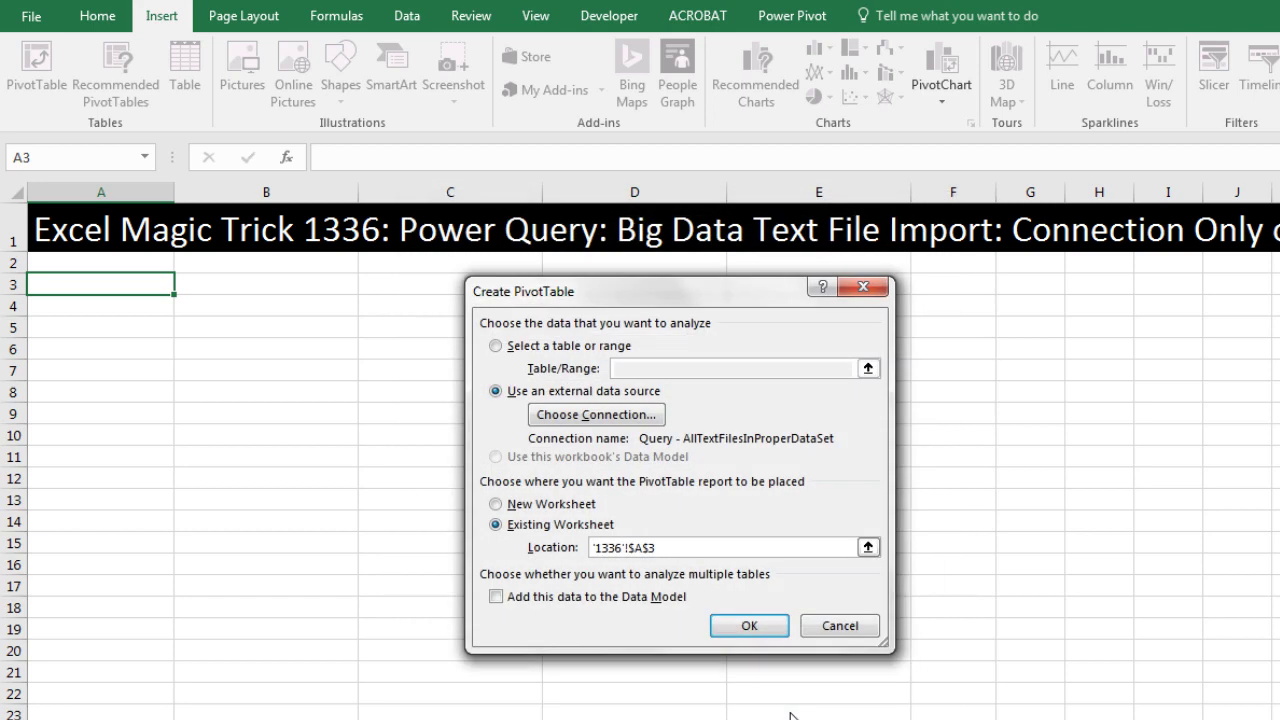
left_click(752, 626)
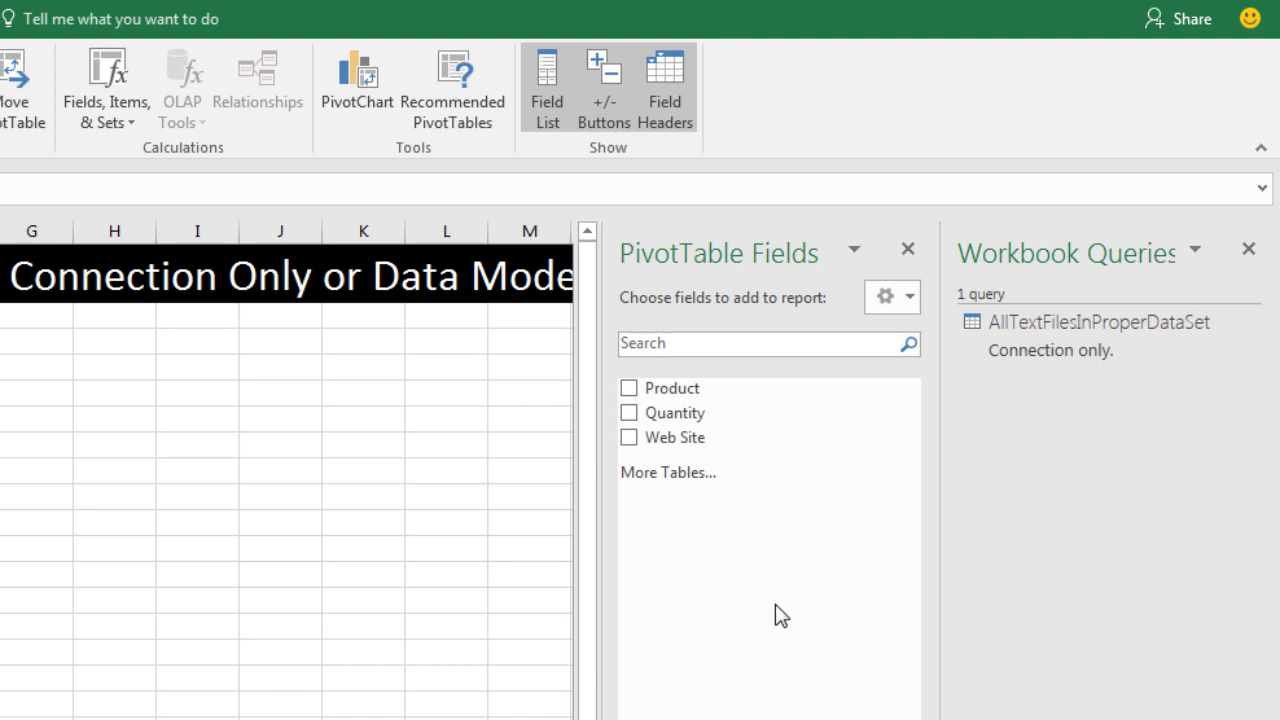
Step: Save the workbook, confirm it at 29,464 KB, and reopen EMT1336ConnectionOnlyStart.xlsx
key("ctrl+s")
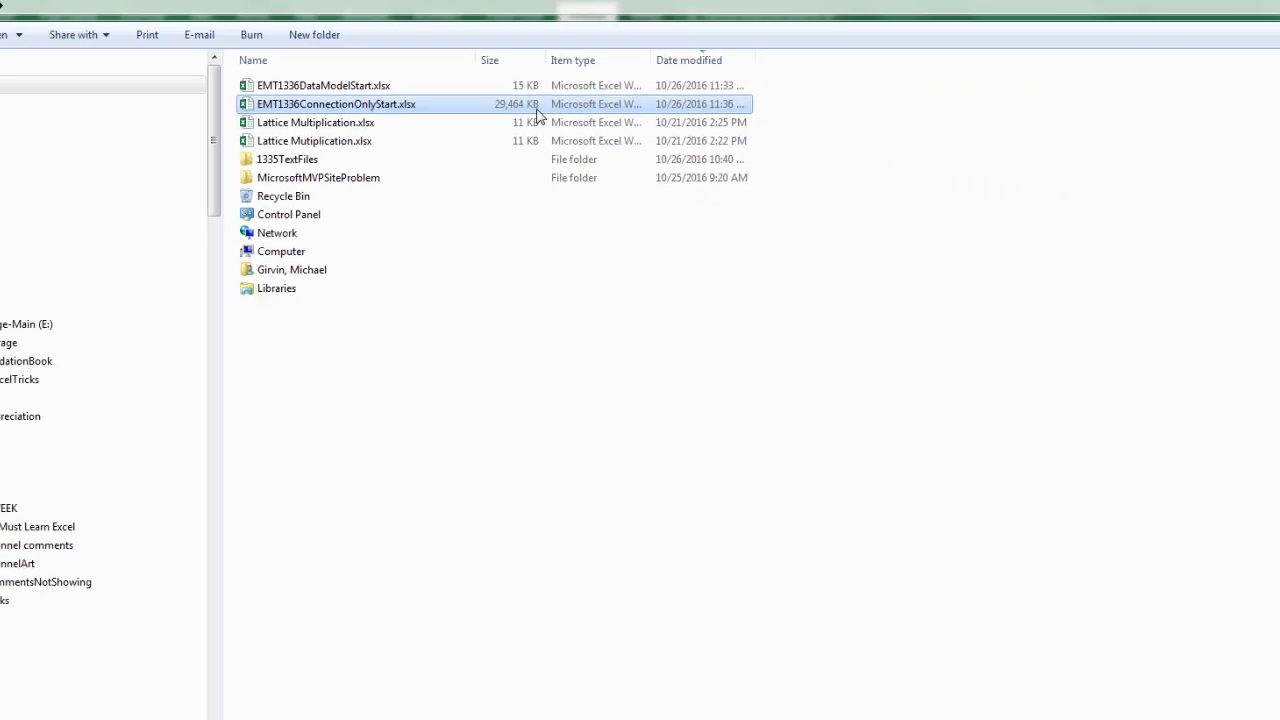
double_click(682, 132)
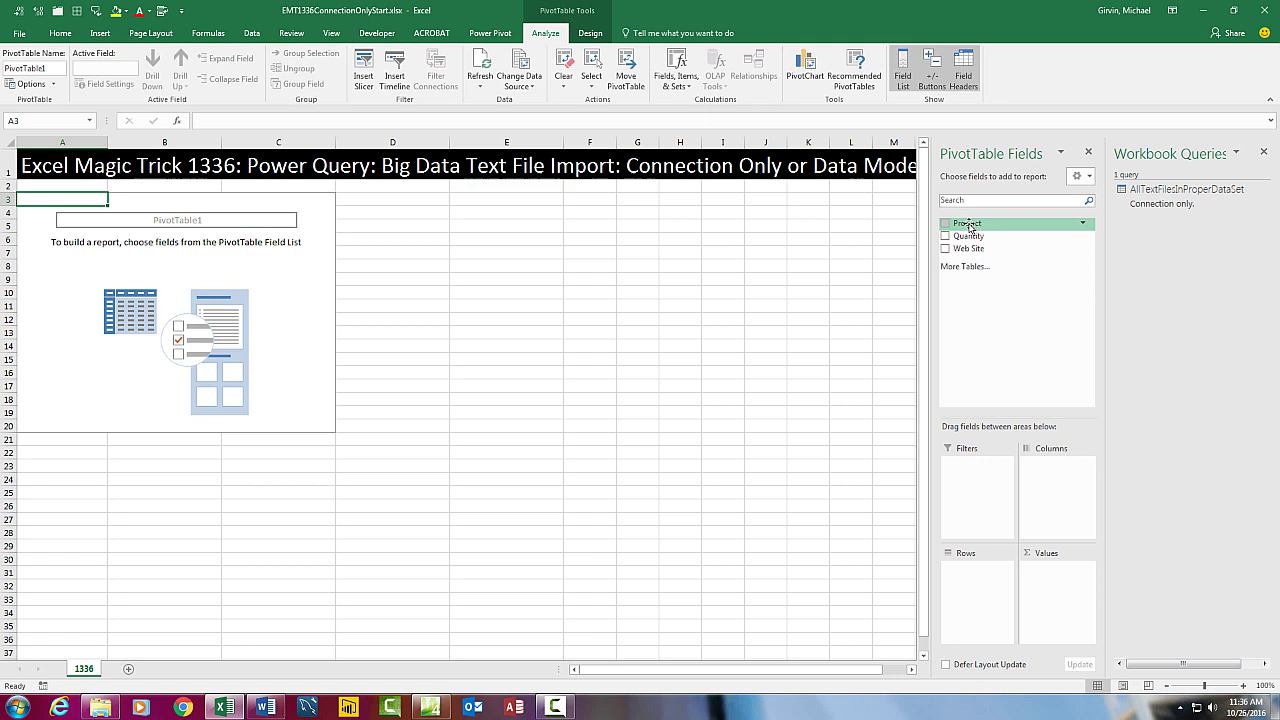
Step: Place Product in Rows, Web Site in Columns and Quantity in Values, totalling 183268897
left_click_drag(966, 223, 970, 562)
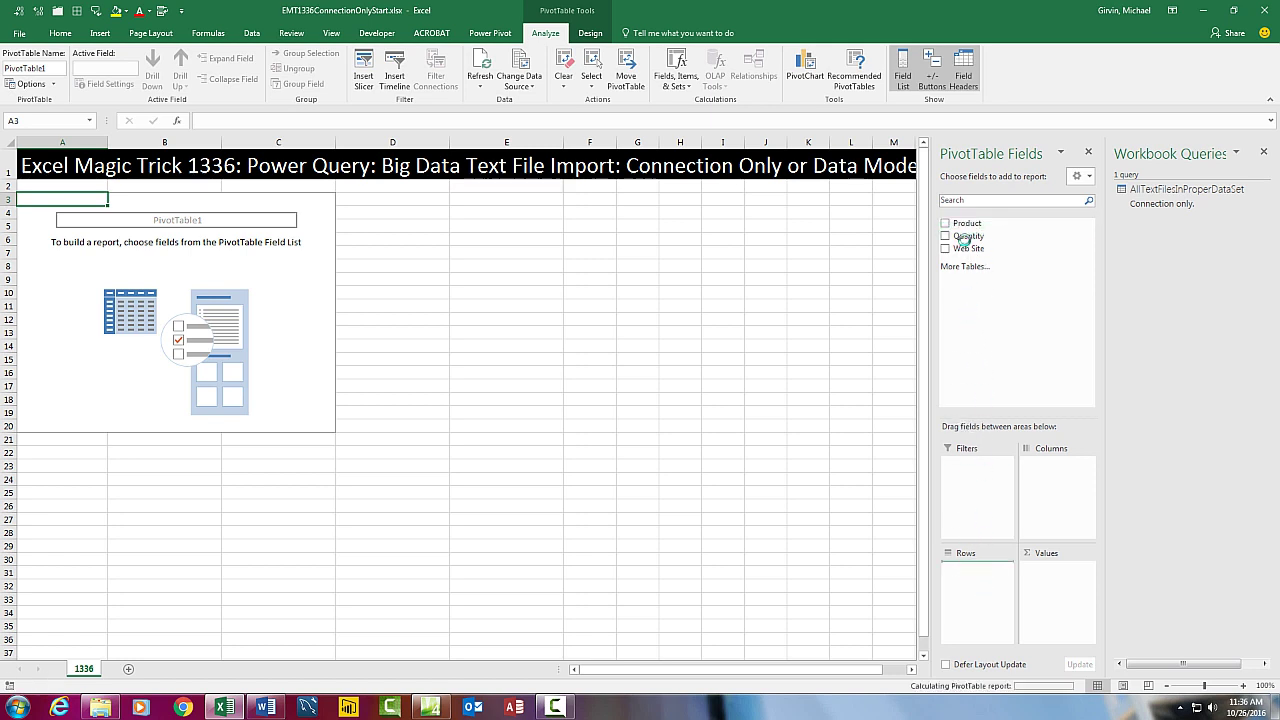
left_click_drag(960, 248, 1040, 488)
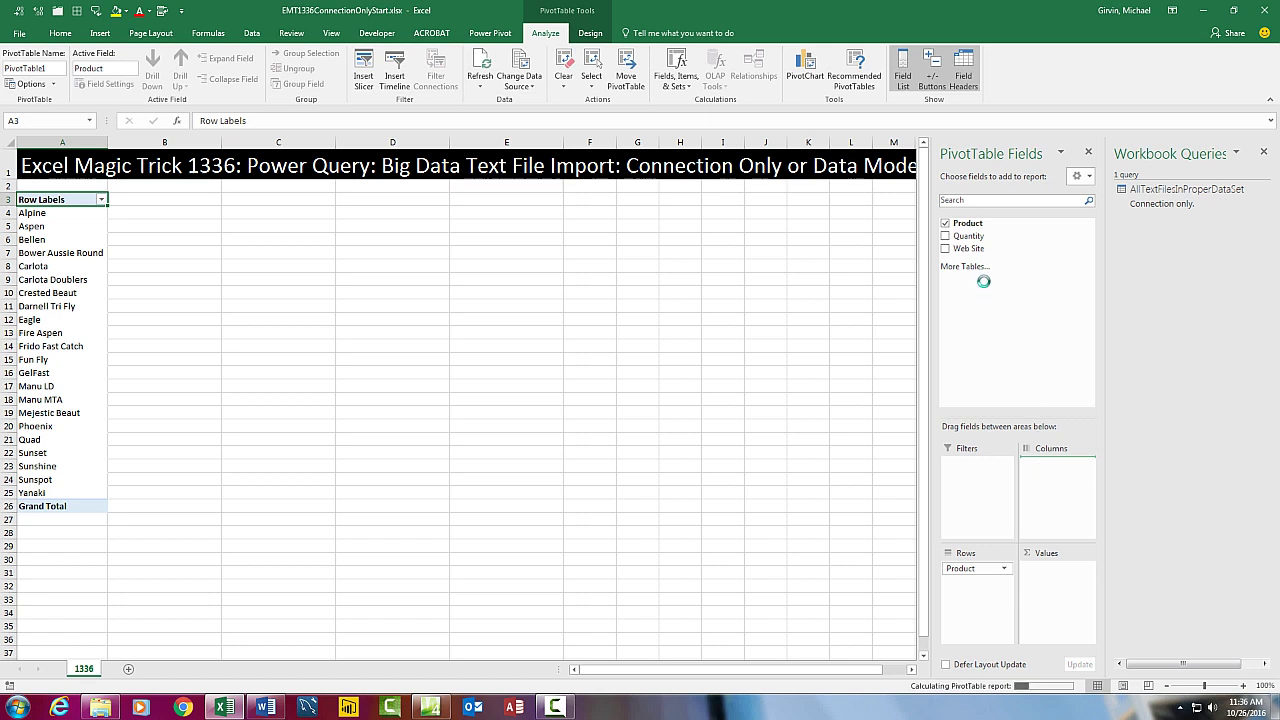
left_click_drag(962, 238, 1048, 577)
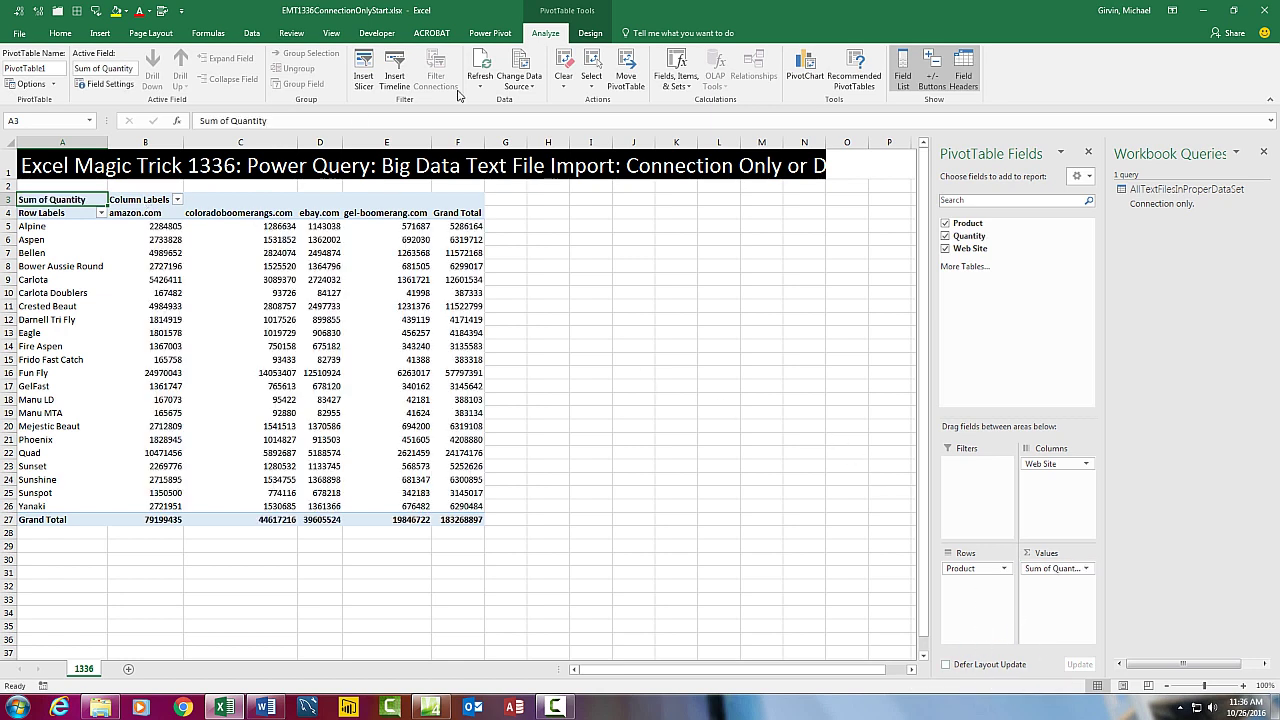
Step: Change the PivotTable report layout to Show in Tabular Form
left_click(592, 34)
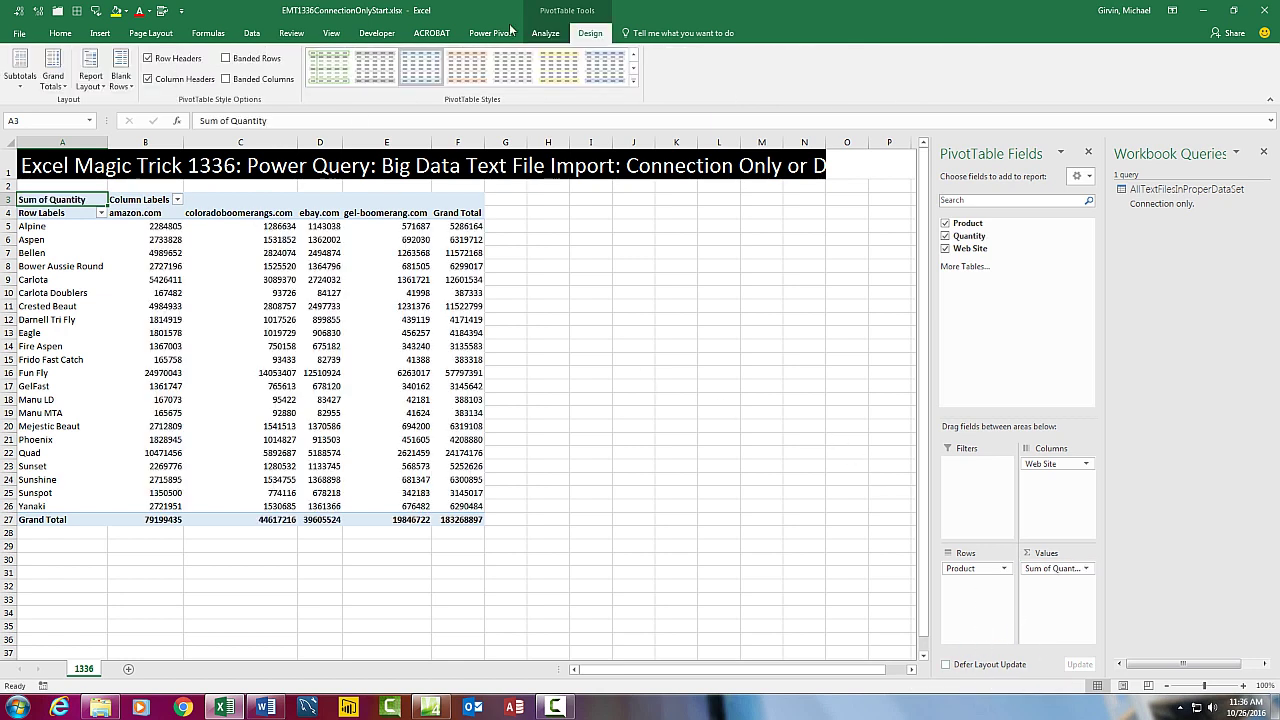
left_click(100, 88)
left_click(130, 170)
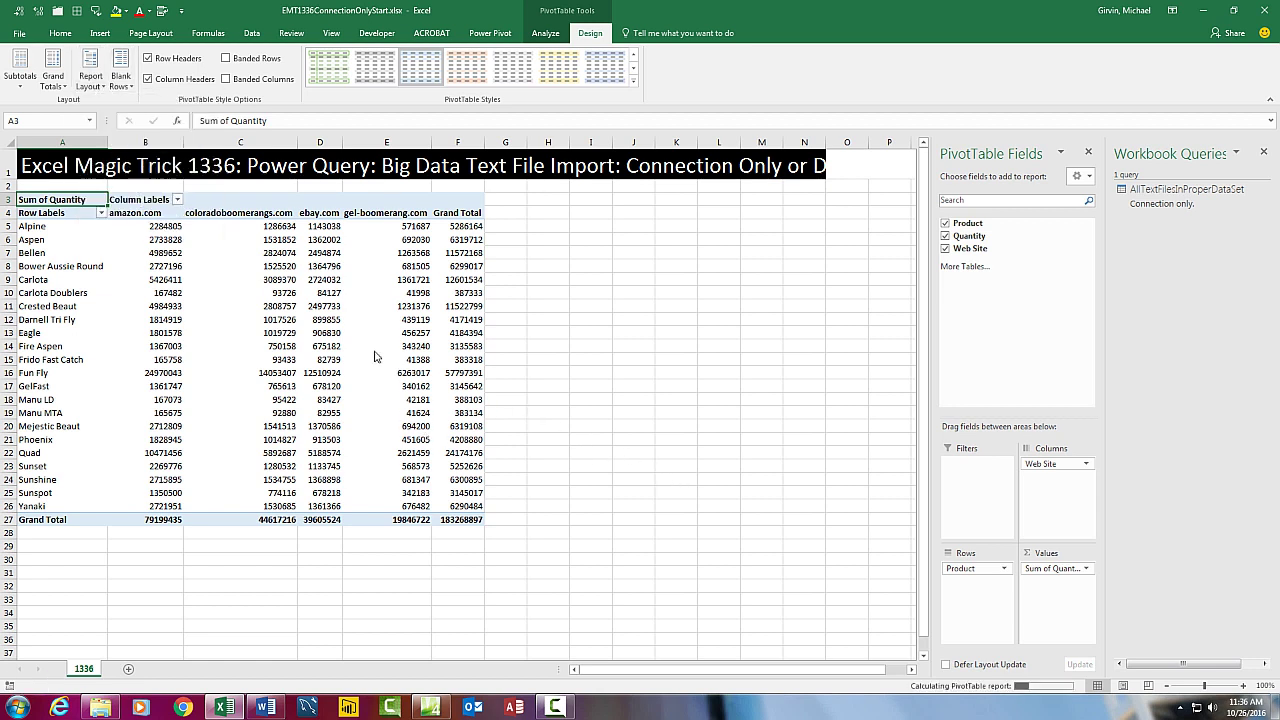
Step: Format Sum of Quantity as Number with a 1000 separator and 0 decimal places
right_click(160, 230)
left_click(198, 271)
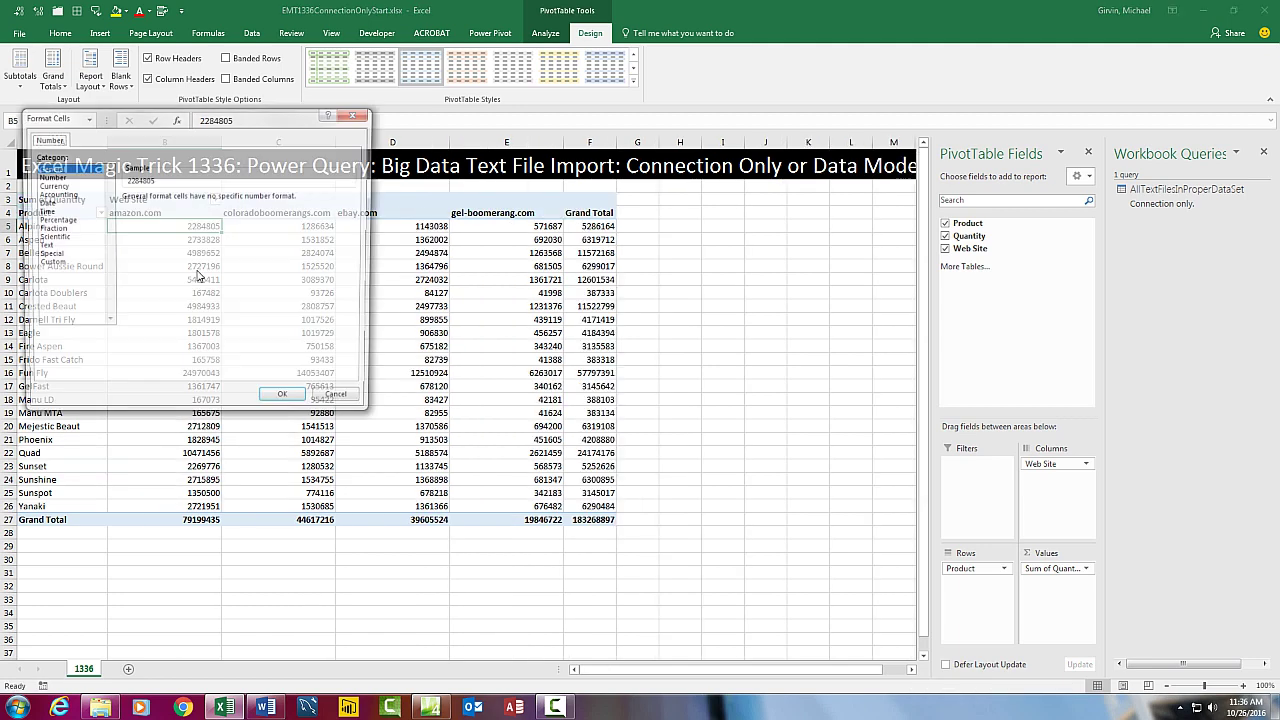
left_click(58, 177)
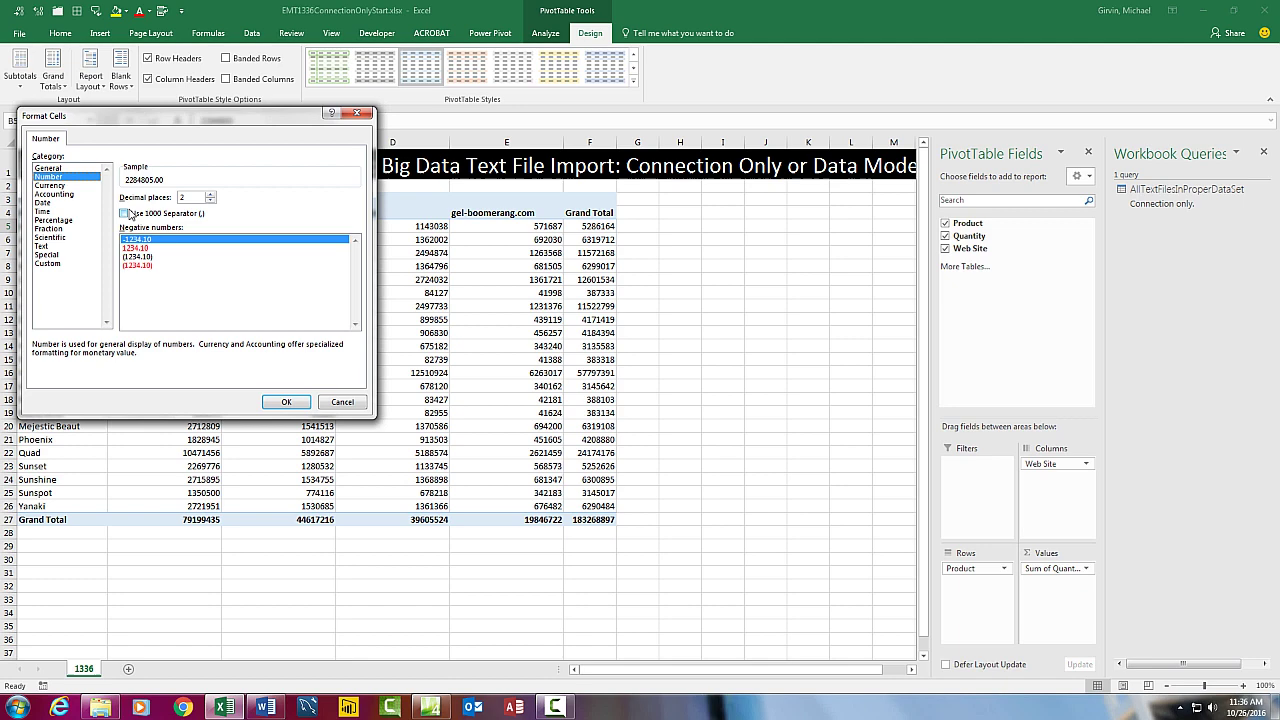
left_click(125, 214)
left_click(210, 201)
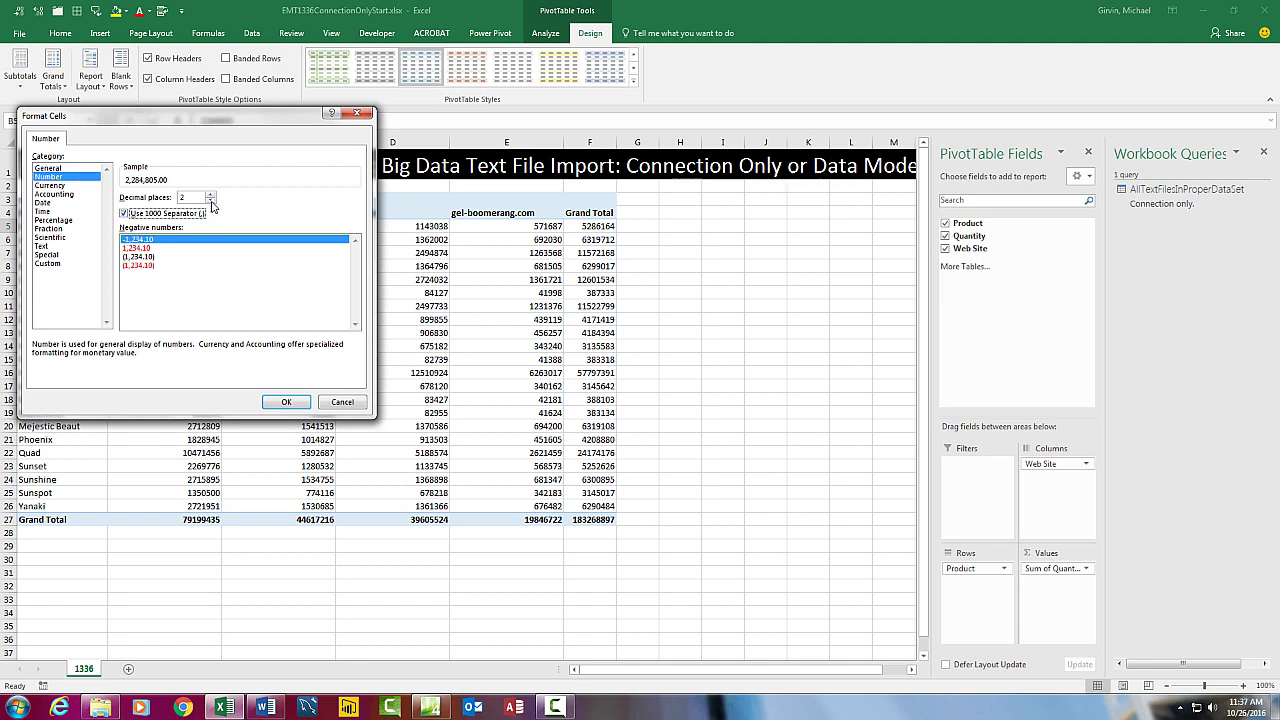
left_click(210, 201)
left_click(287, 403)
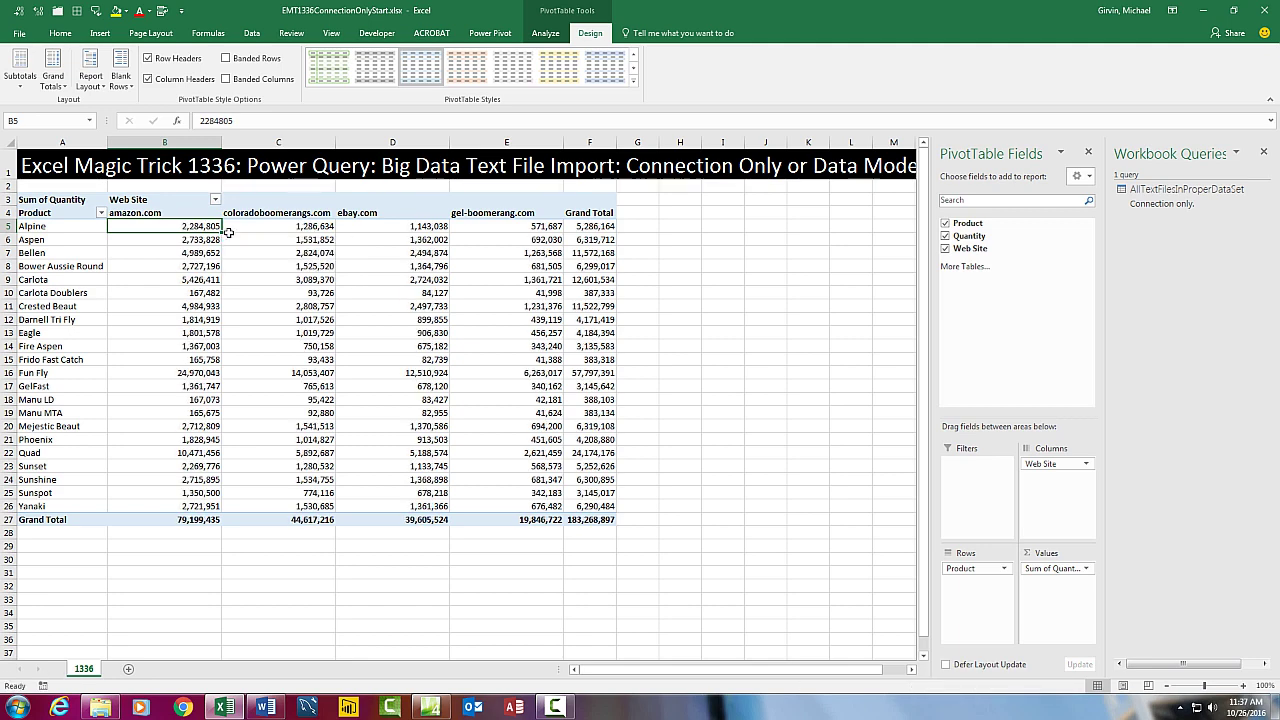
Step: Save, check the 29,465 KB file size, close Excel and open EMT1336DataModelStart.xlsx
key("ctrl+s")
key("alt+Tab")
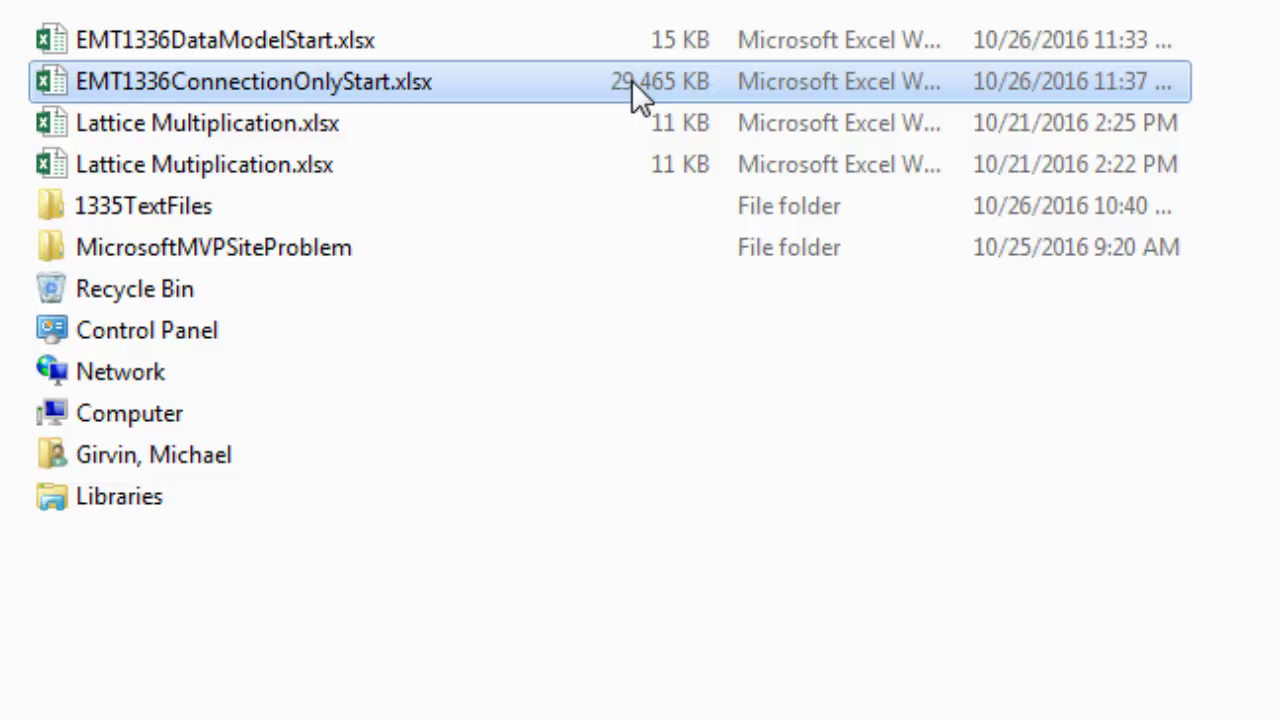
key("alt+Tab")
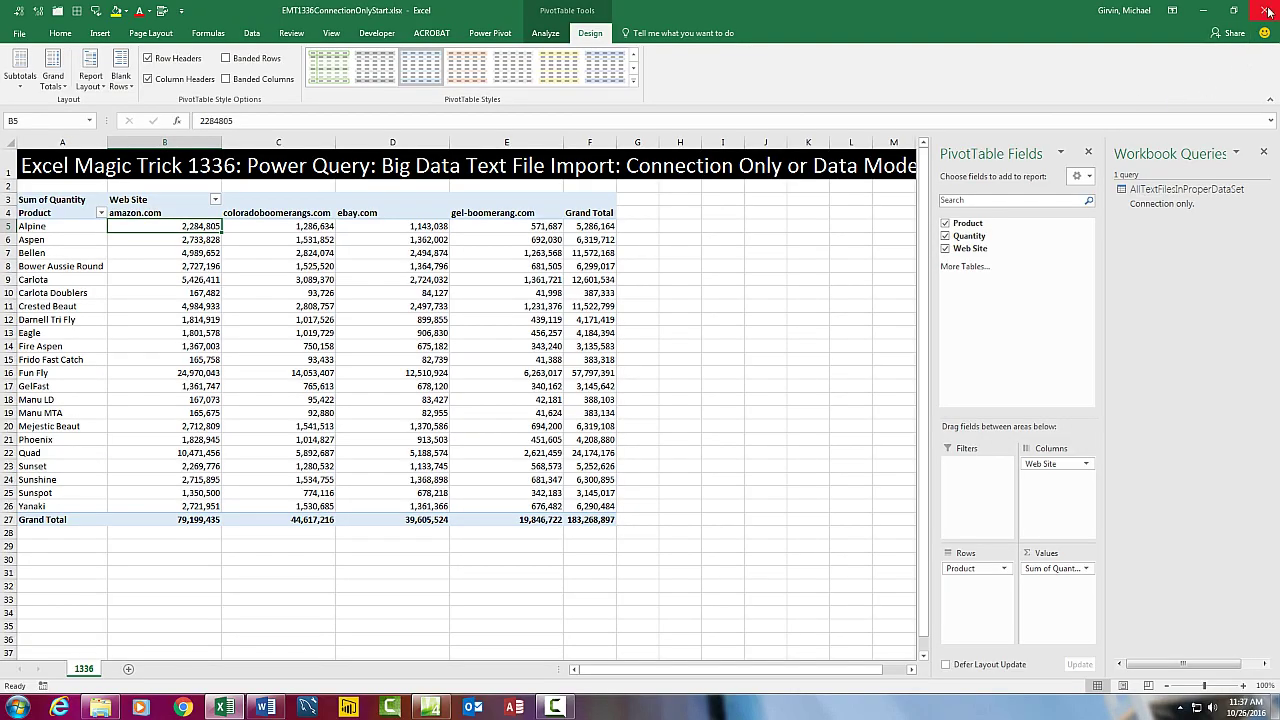
left_click(1268, 12)
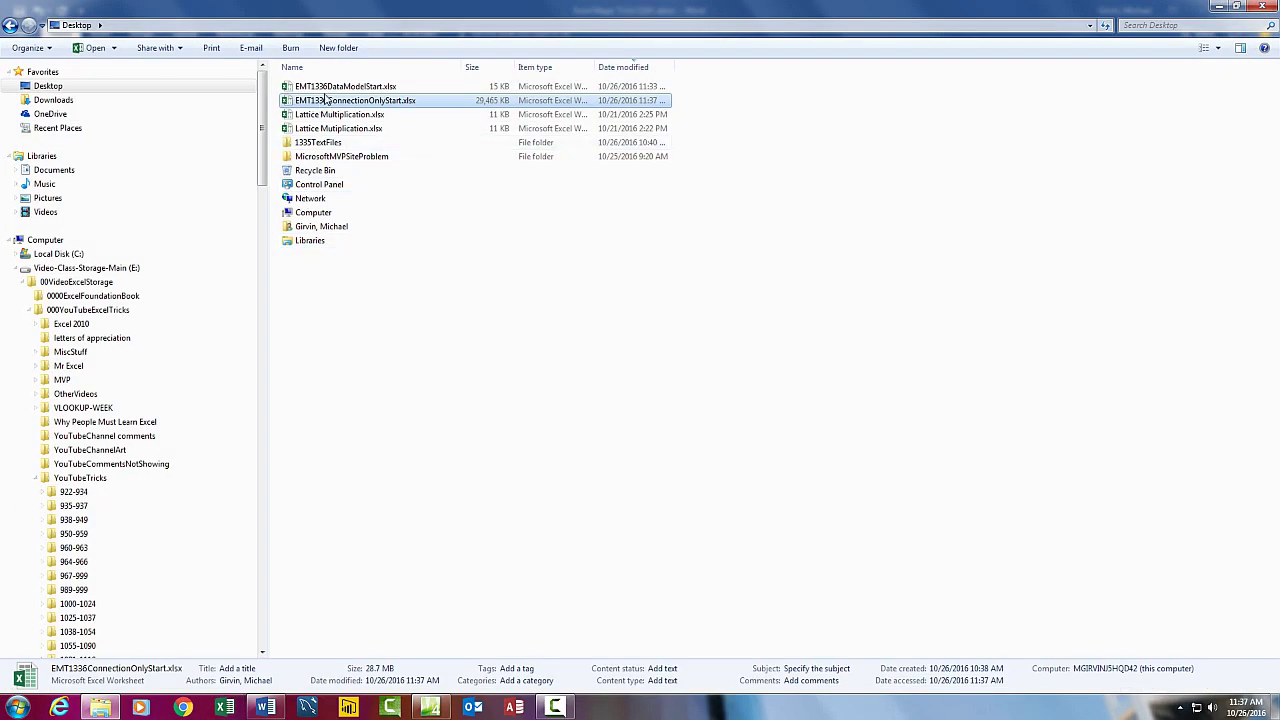
double_click(333, 88)
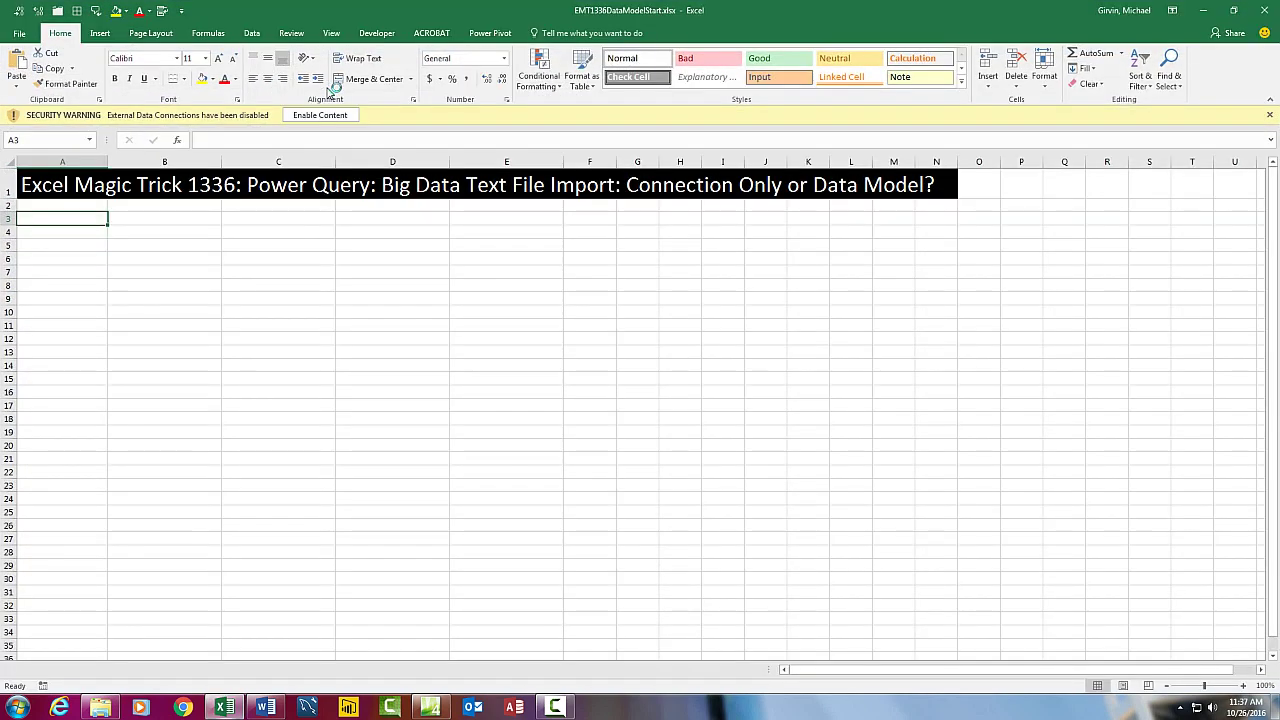
Step: Enable external data connections and show the Workbook Queries pane listing AllTextFilesInProperDataSet
left_click(322, 117)
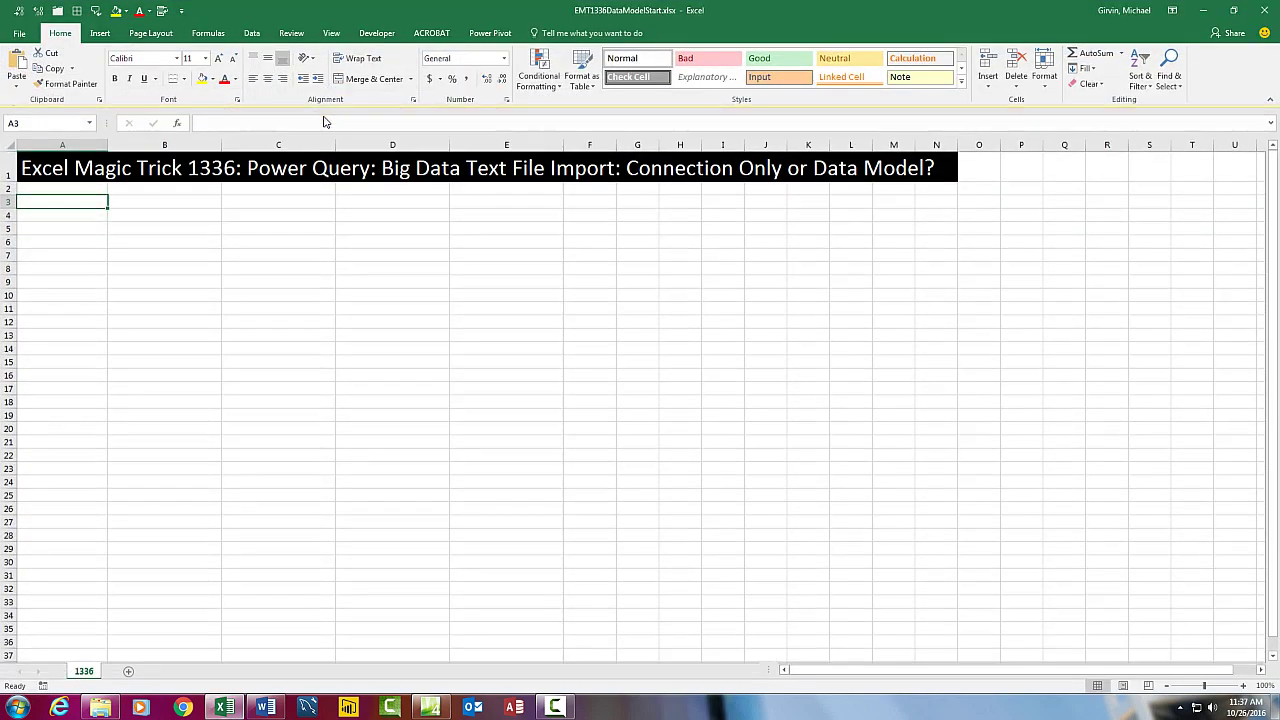
left_click(252, 33)
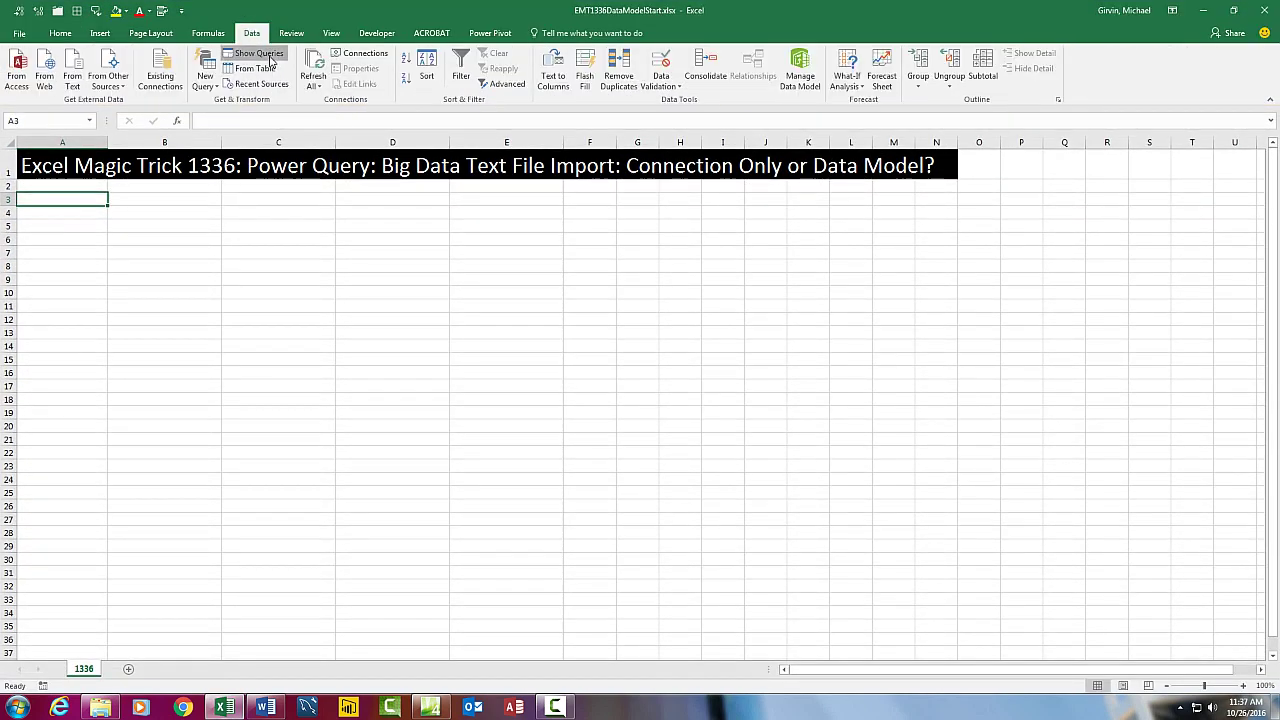
left_click(262, 53)
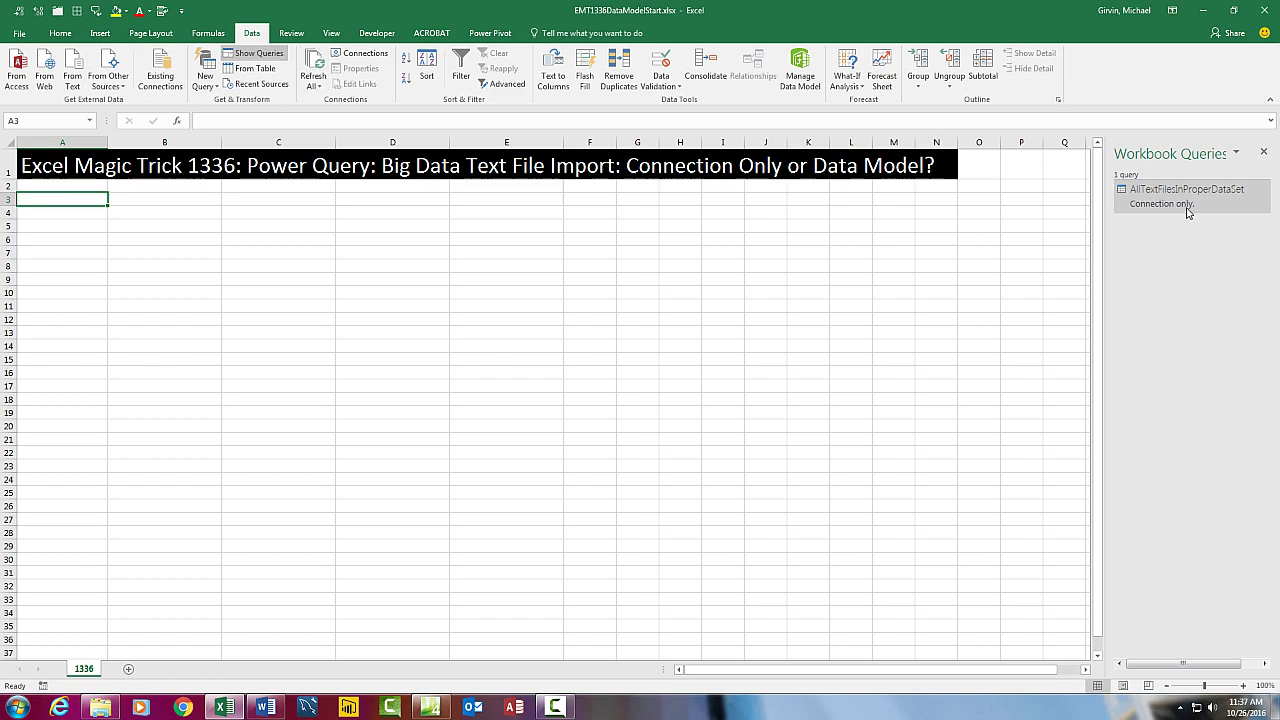
mouse_move(1179, 208)
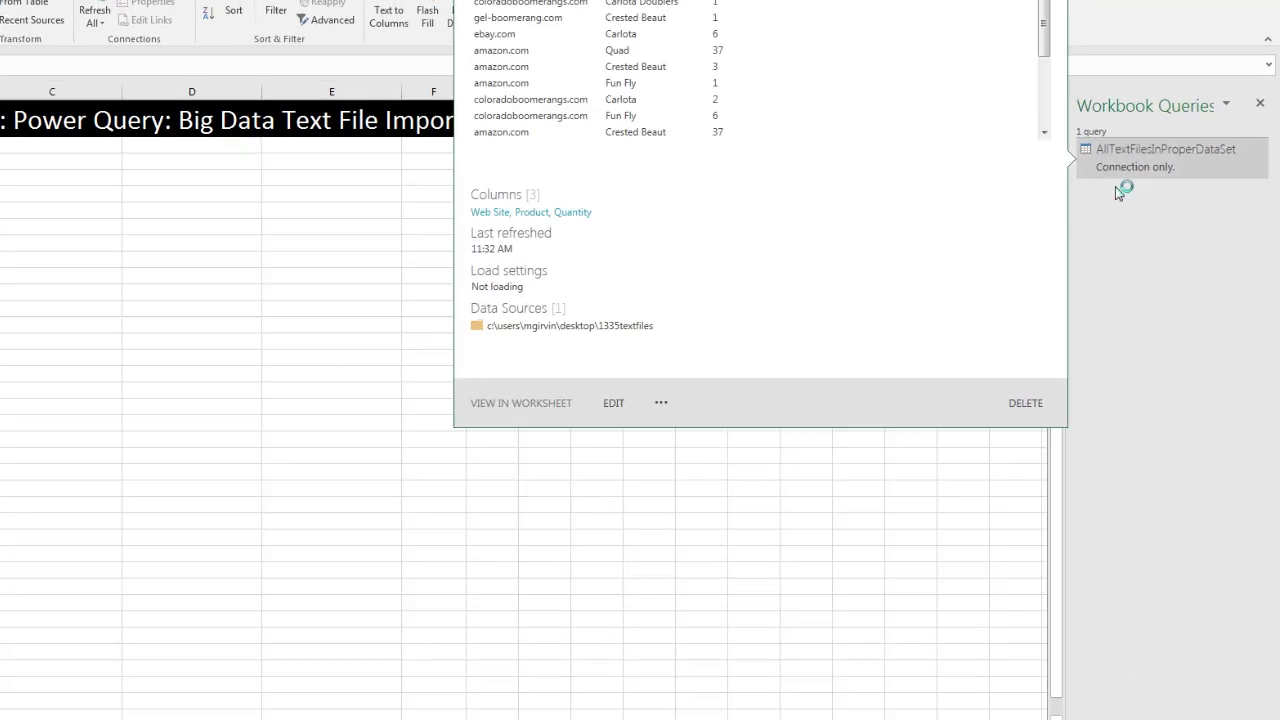
double_click(1146, 200)
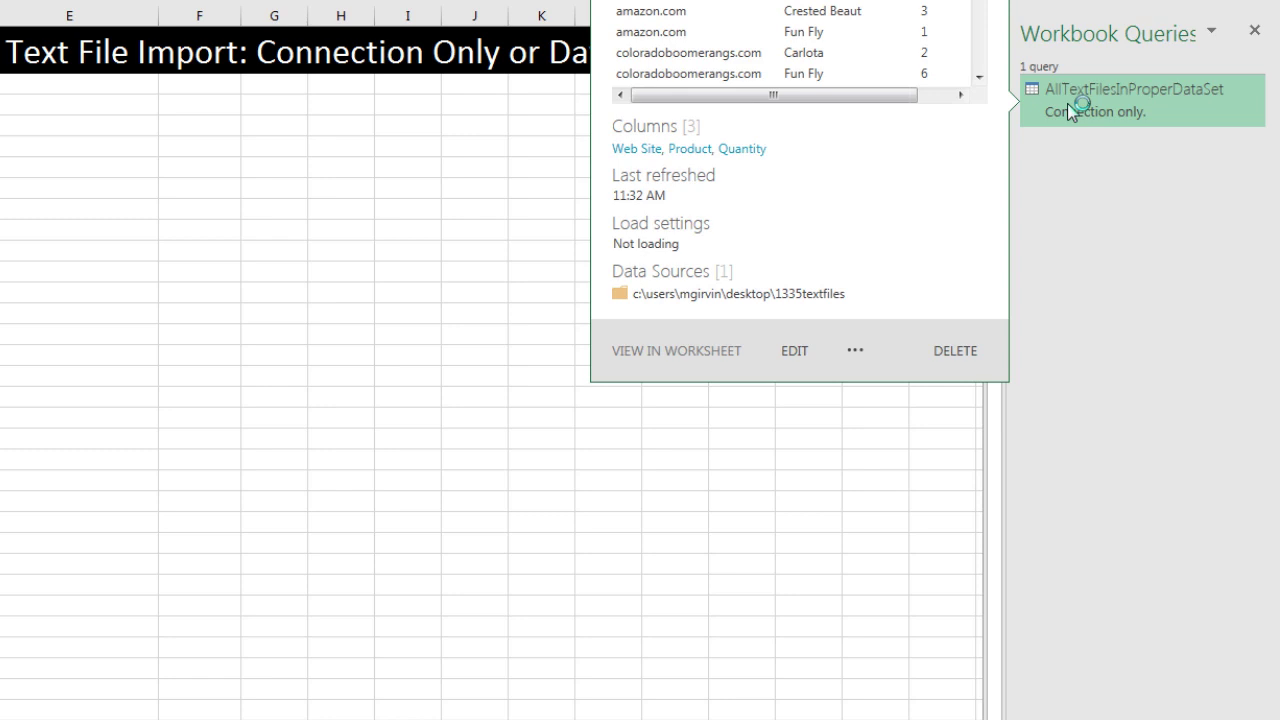
Step: Reload AllTextFilesInProperDataSet into the Data Model, loading 7,742,561 rows
right_click(1078, 116)
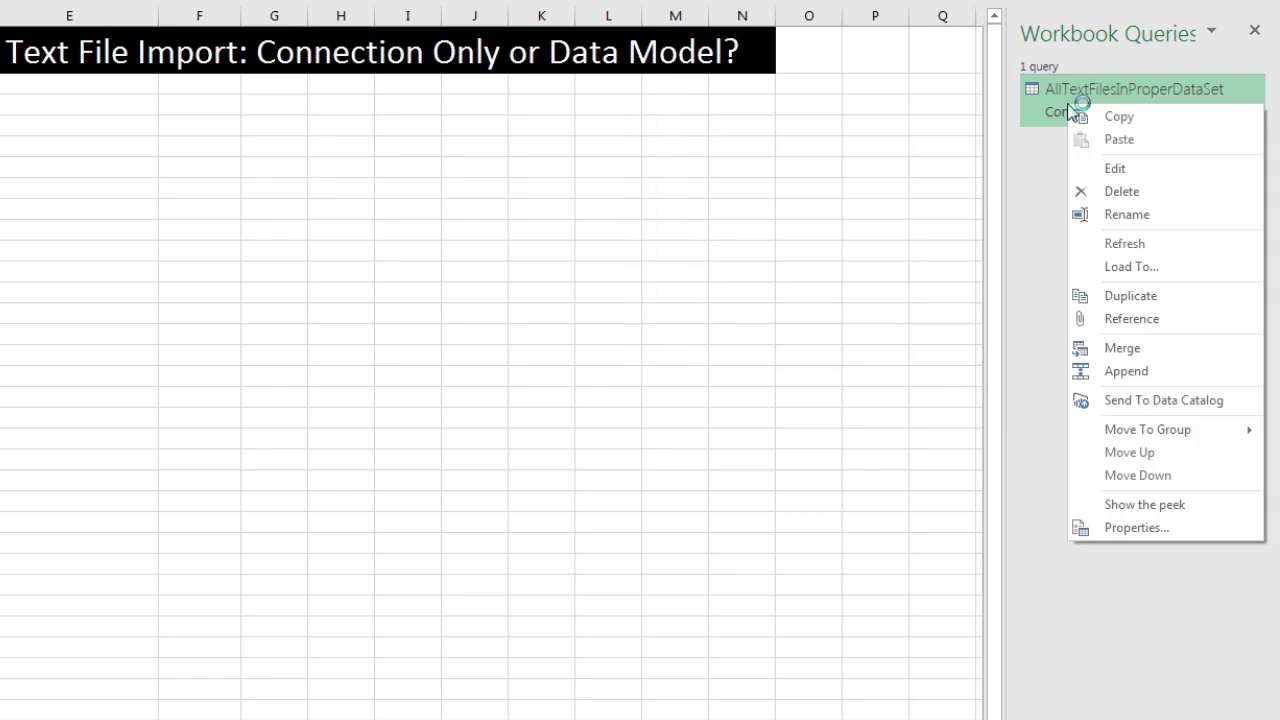
left_click(1110, 267)
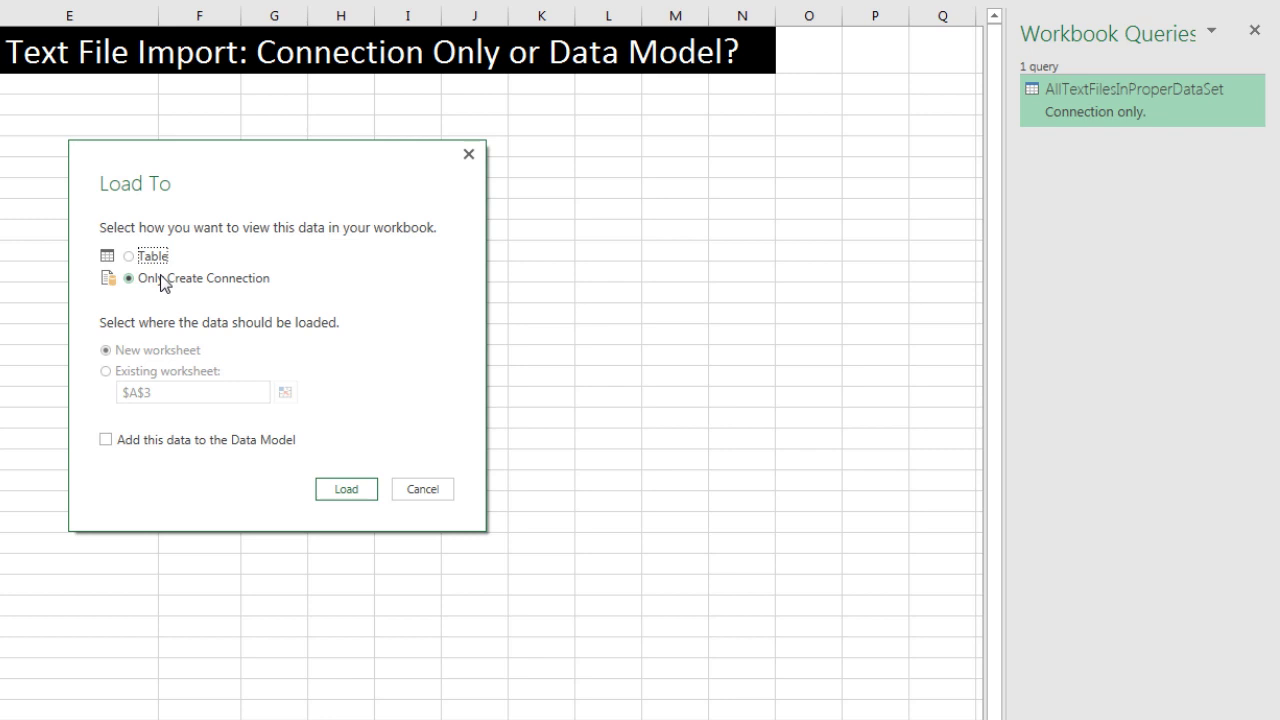
left_click(105, 440)
left_click(349, 489)
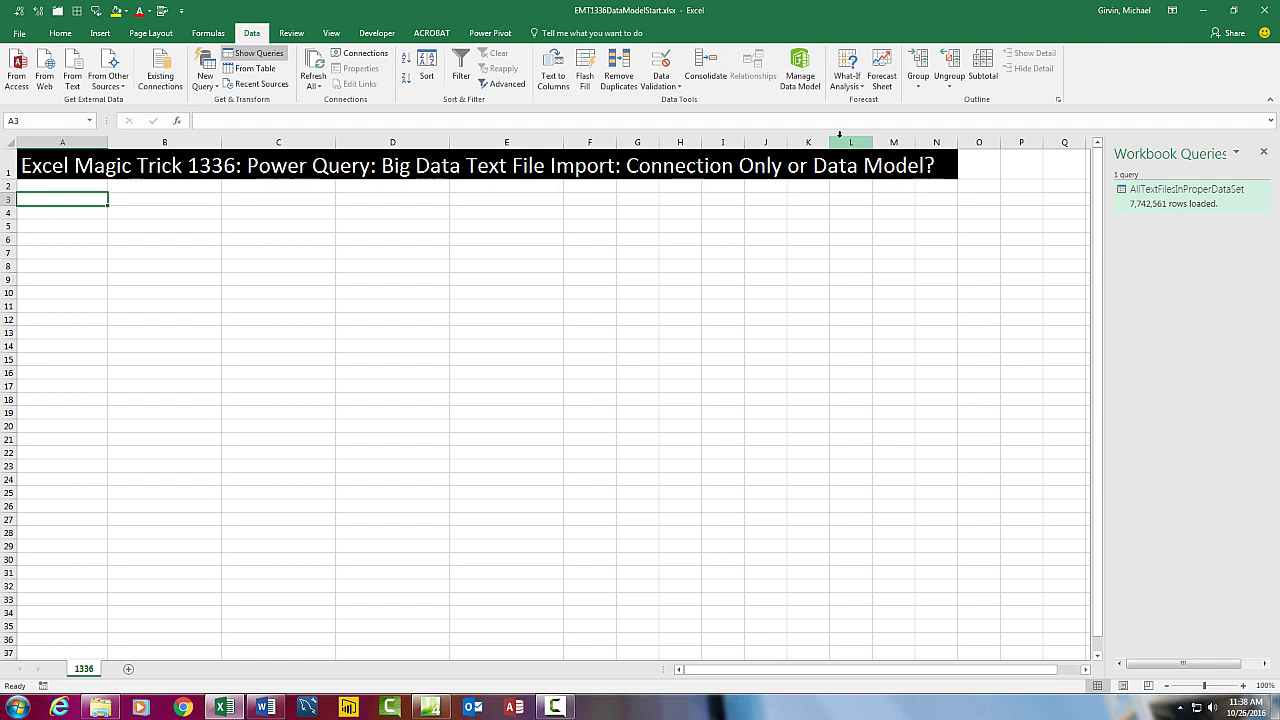
left_click(812, 68)
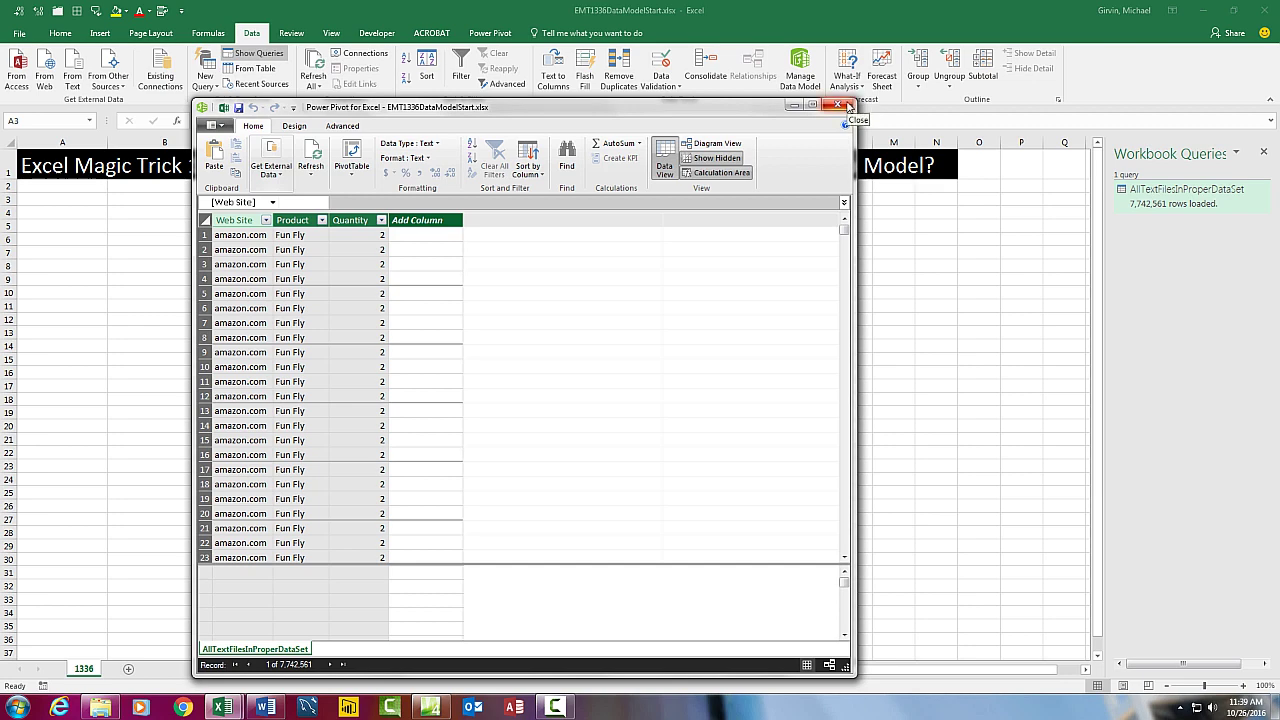
left_click(848, 106)
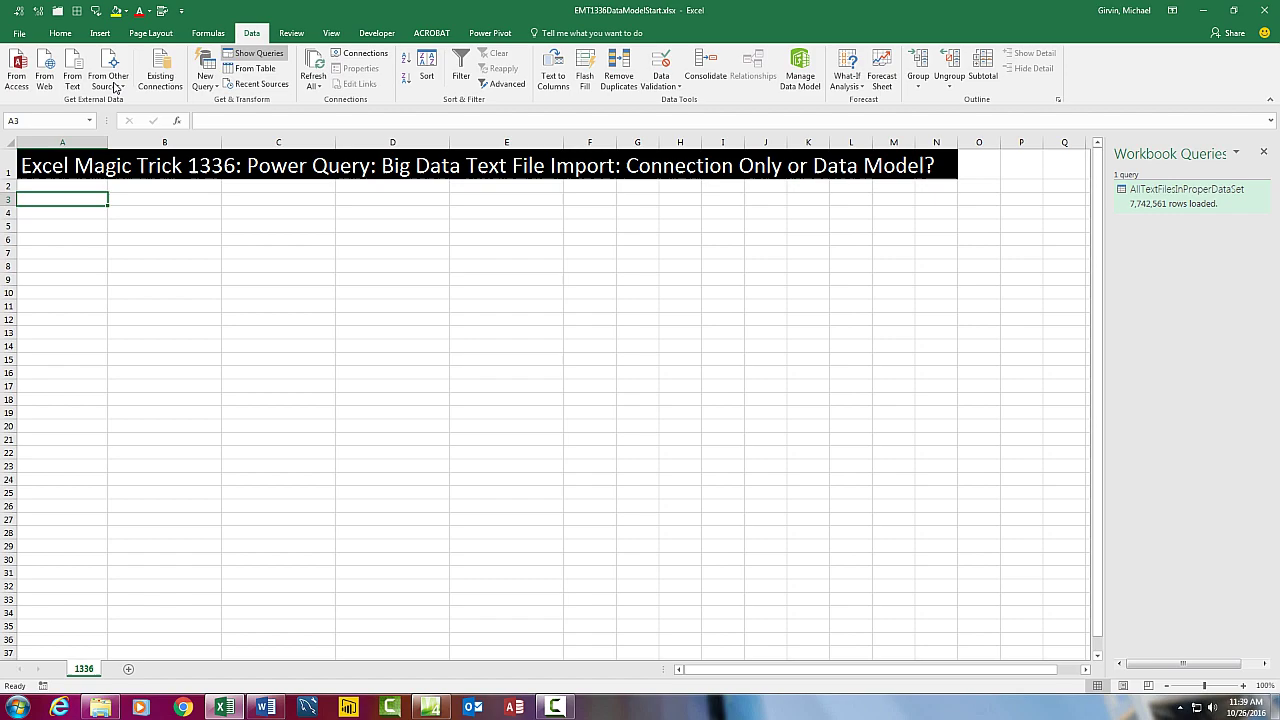
Step: Insert an empty PivotTable at A3 on the existing worksheet using this workbook's Data Model
left_click(100, 33)
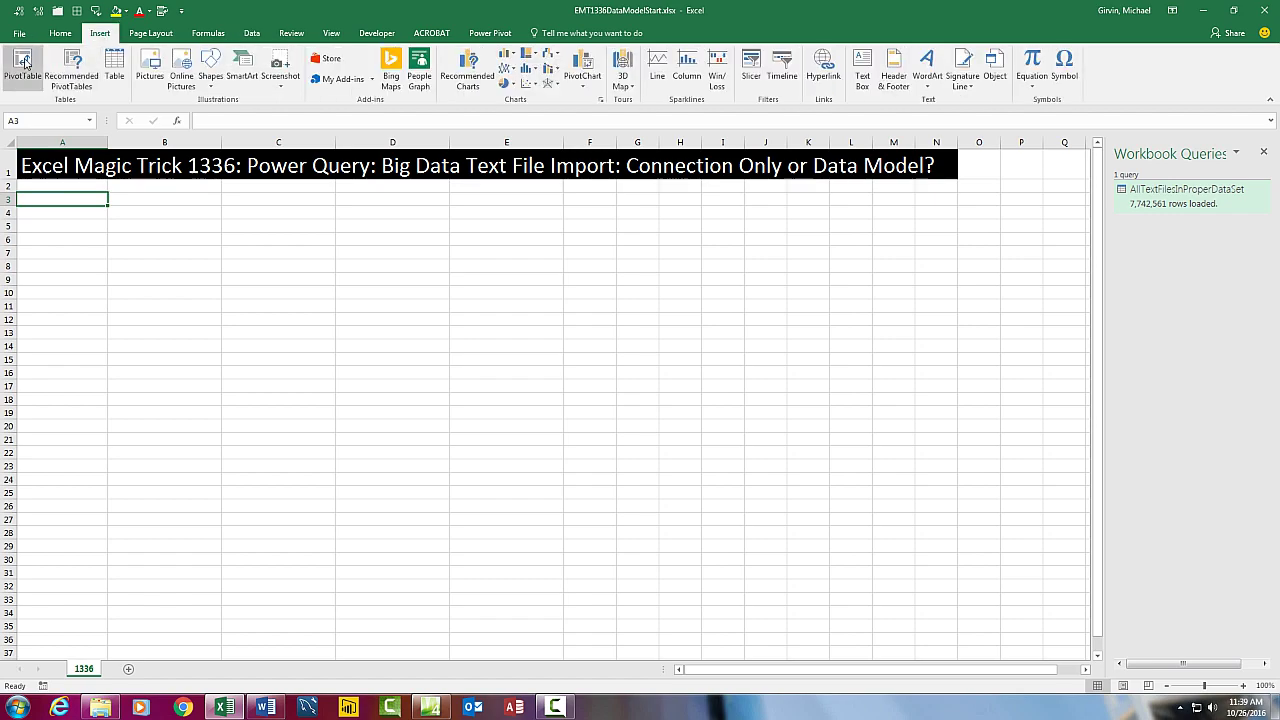
key("alt+n")
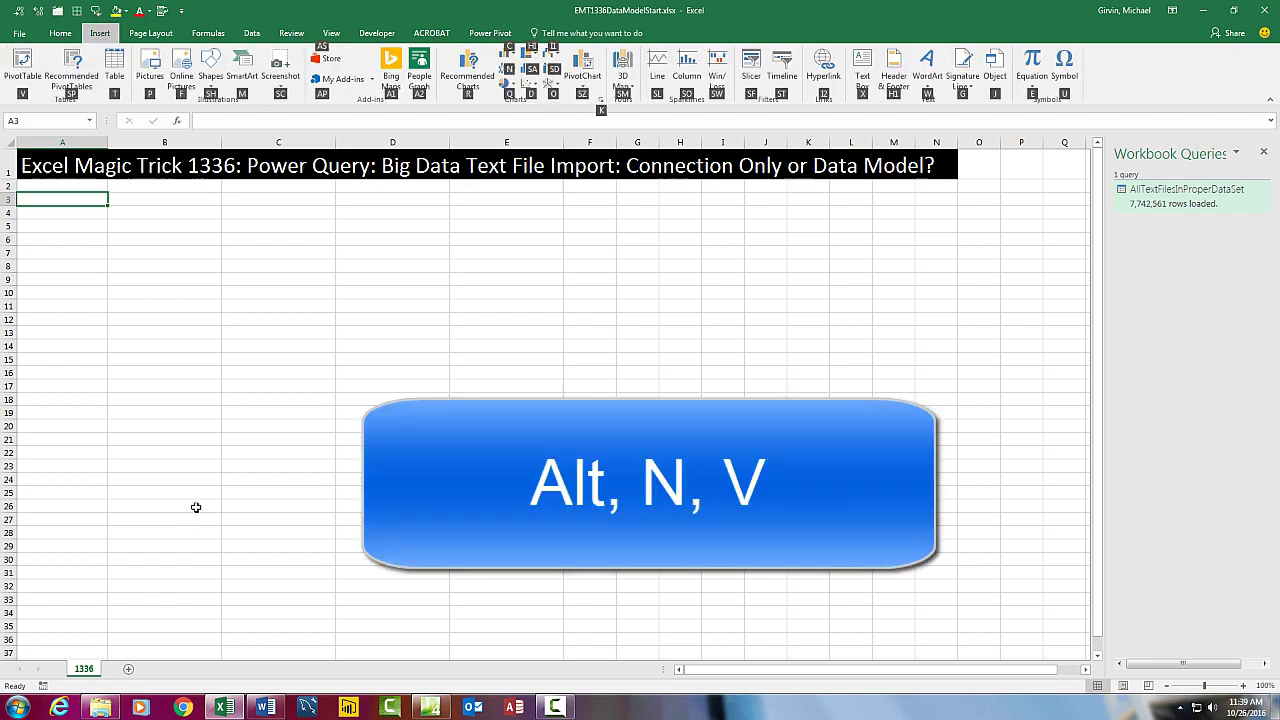
key("v")
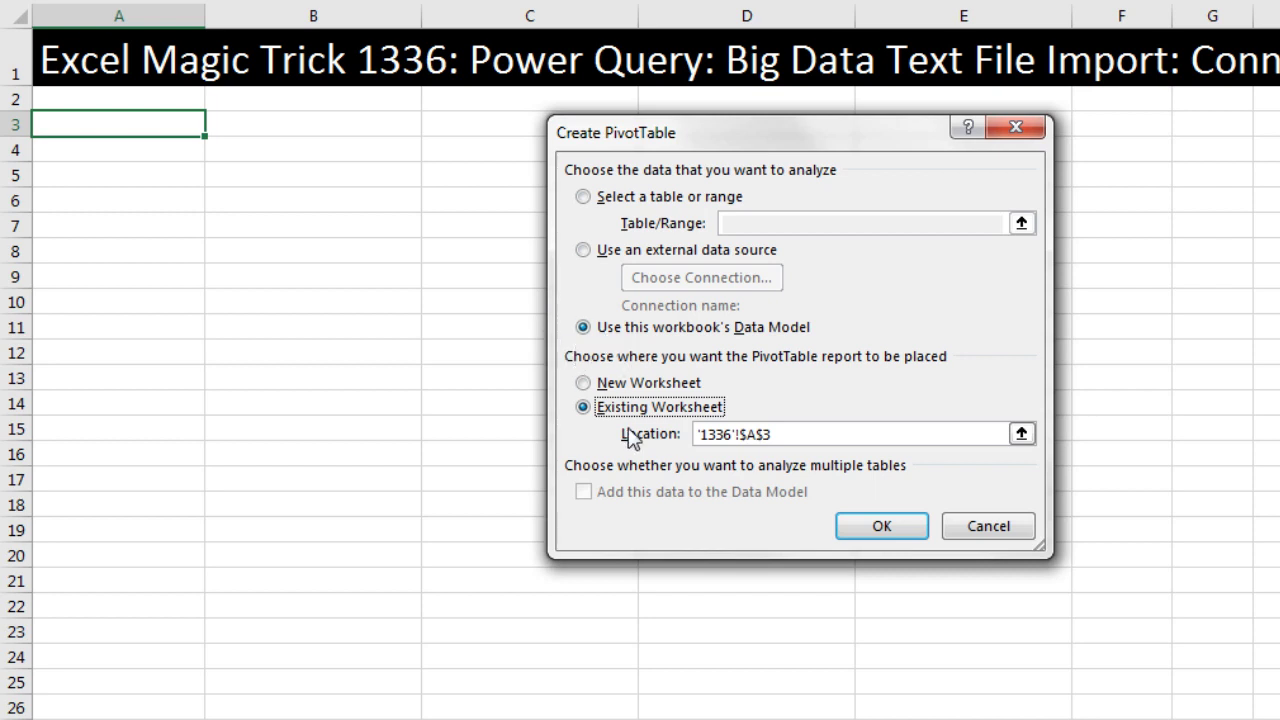
left_click(866, 527)
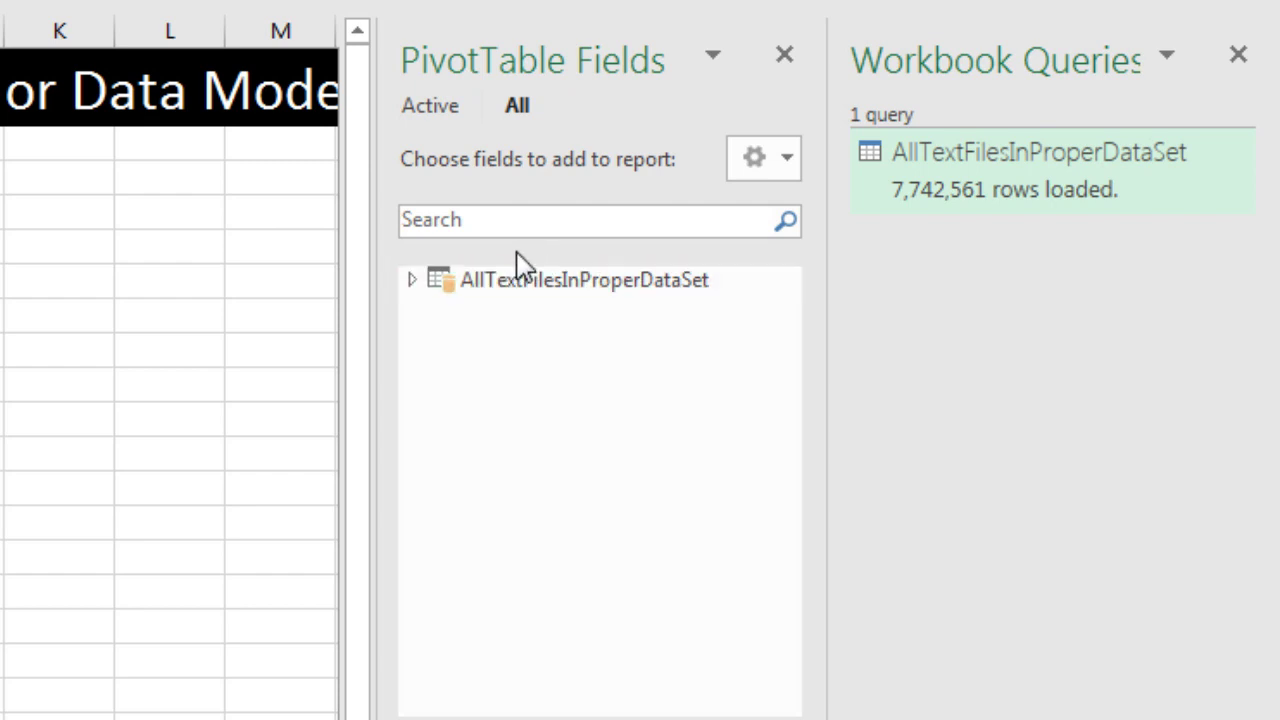
Step: Expand AllTextFilesInProperDataSet, then put Product in Rows, Web Site in Columns, Quantity in Values
left_click(411, 281)
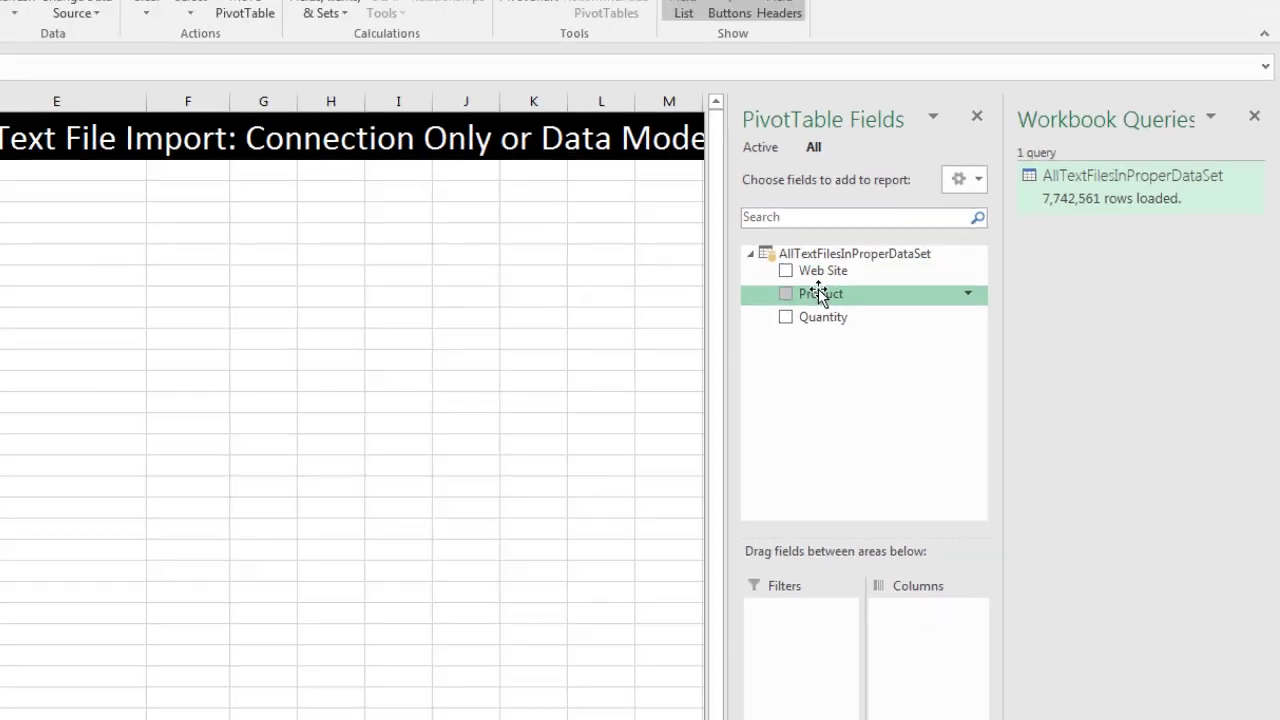
left_click_drag(540, 345, 492, 719)
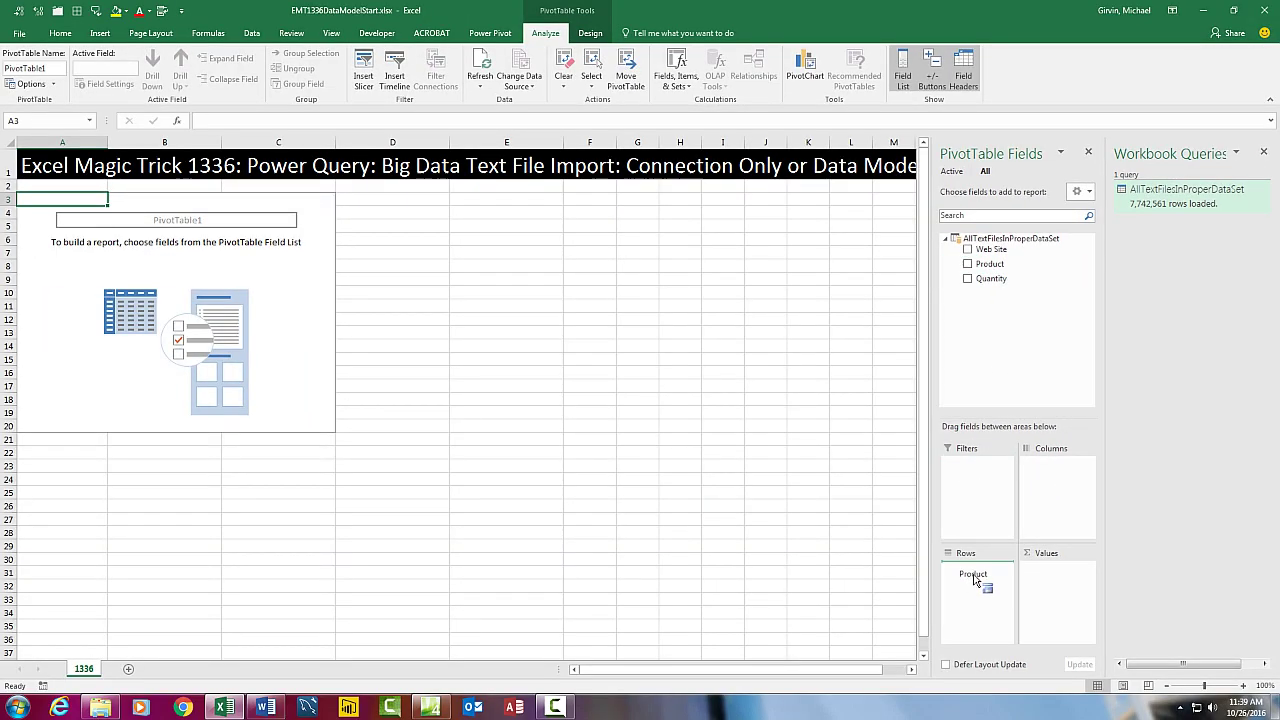
left_click_drag(975, 580, 975, 580)
left_click_drag(991, 249, 1040, 487)
left_click_drag(986, 280, 1048, 580)
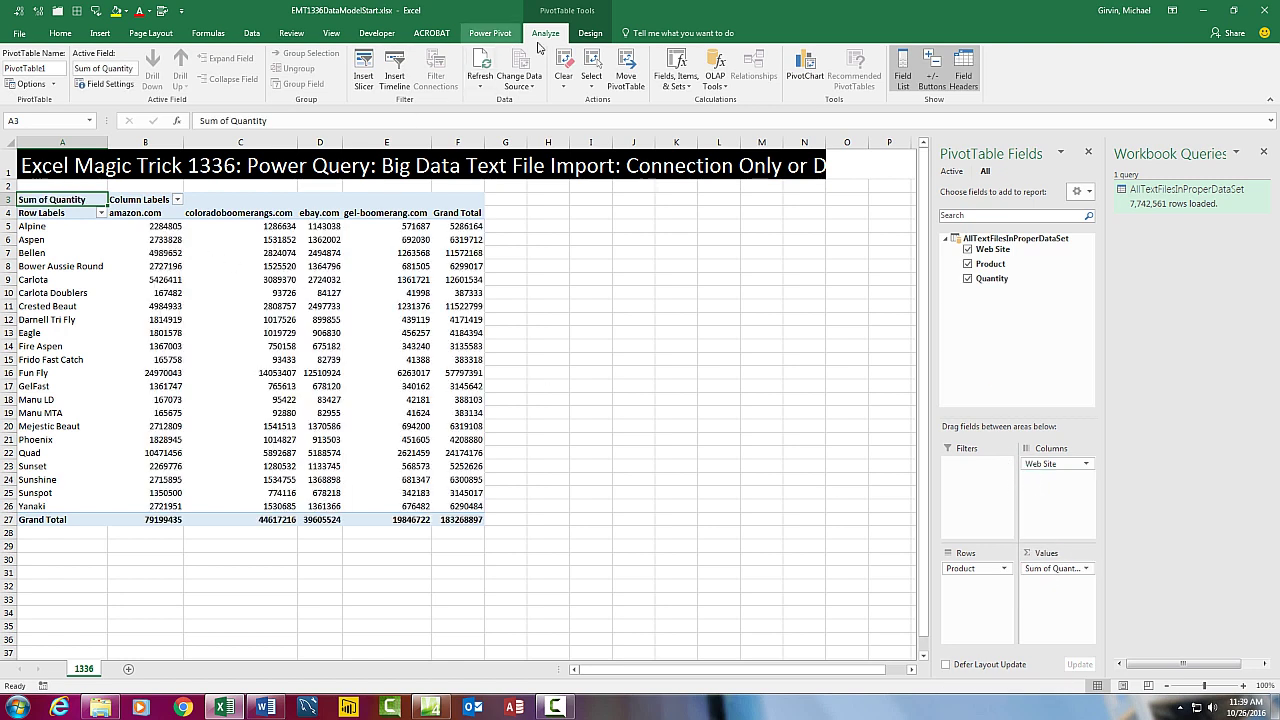
left_click(590, 33)
left_click(89, 80)
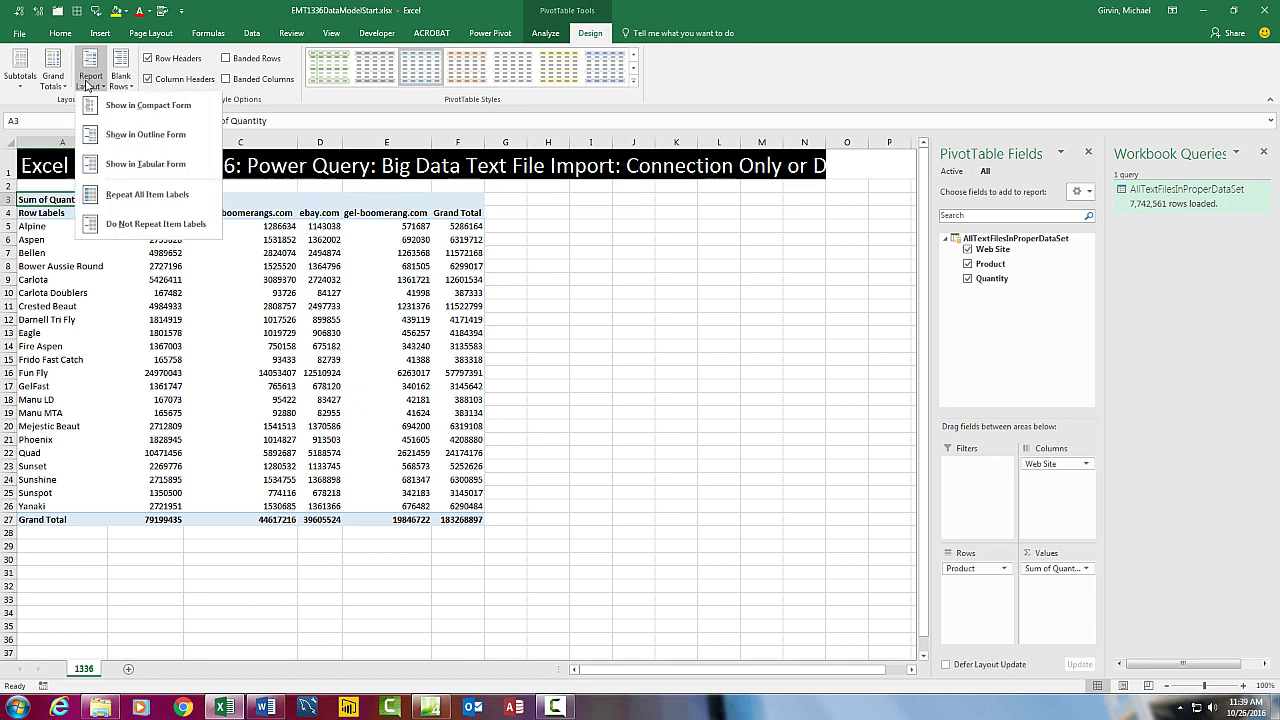
Step: Apply tabular layout and format quantities as Number with 1000 separator and 0 decimals
left_click(140, 163)
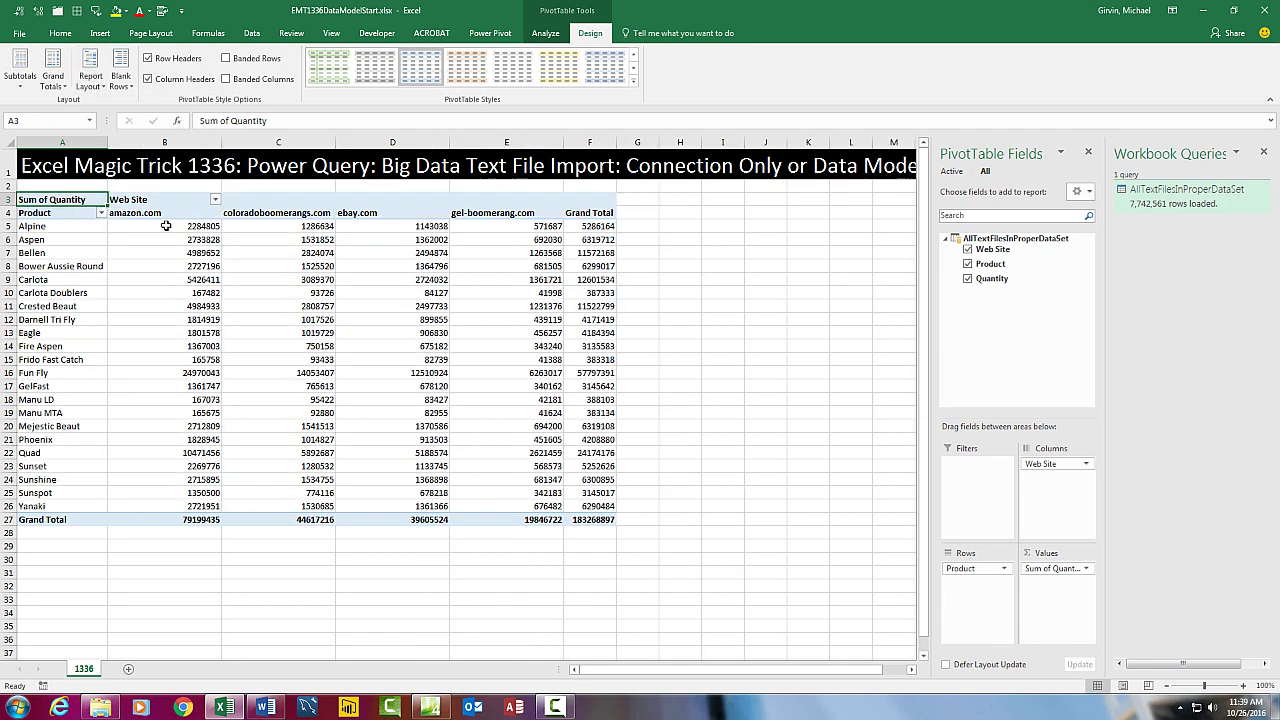
right_click(166, 226)
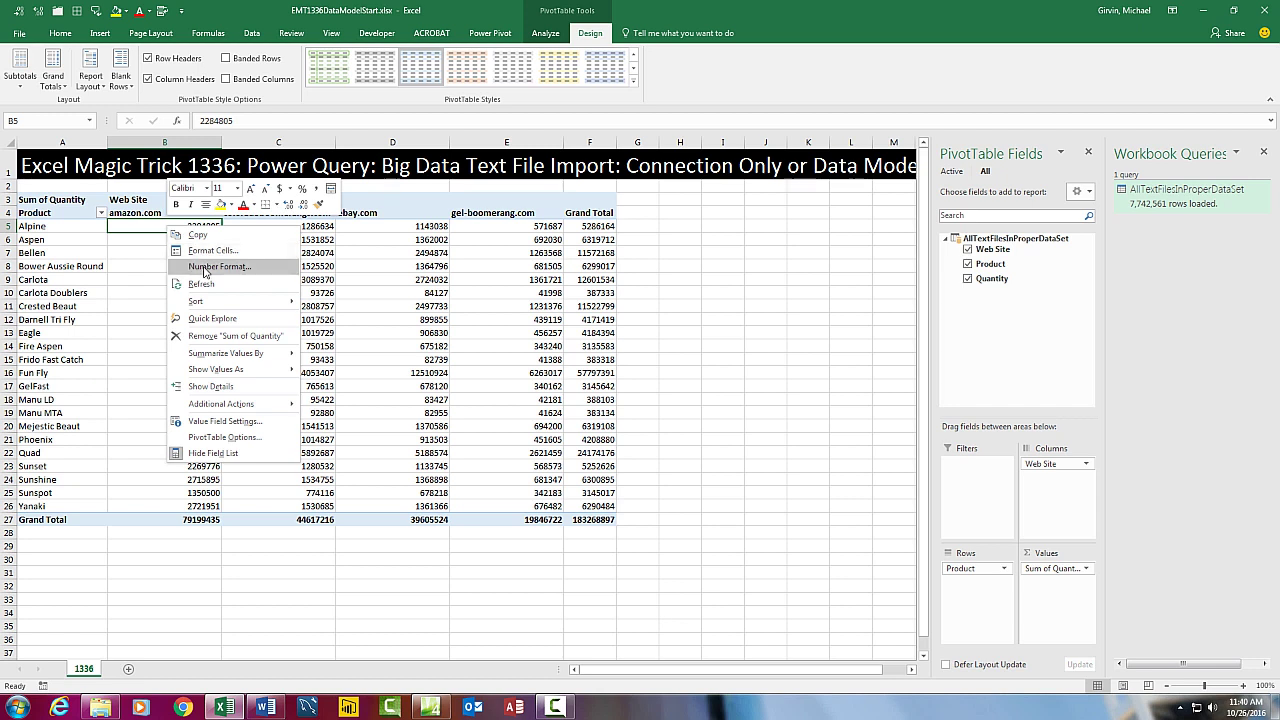
left_click(204, 267)
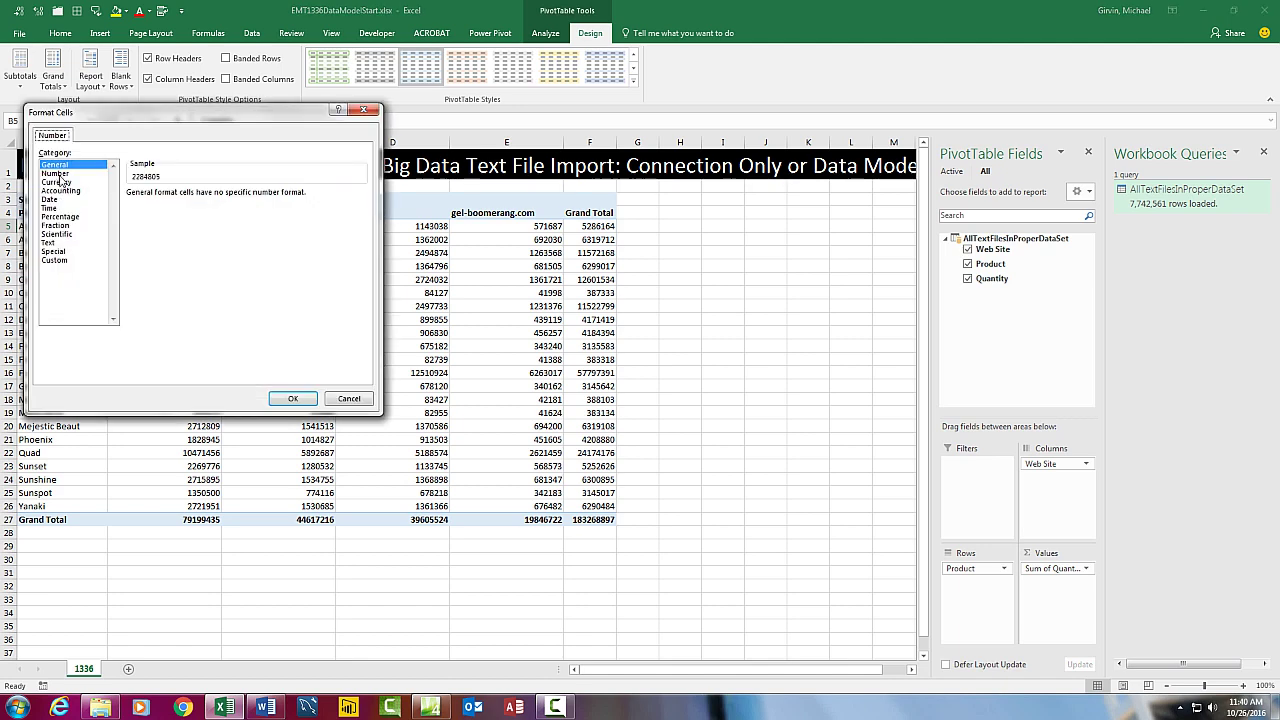
left_click(56, 174)
left_click(132, 211)
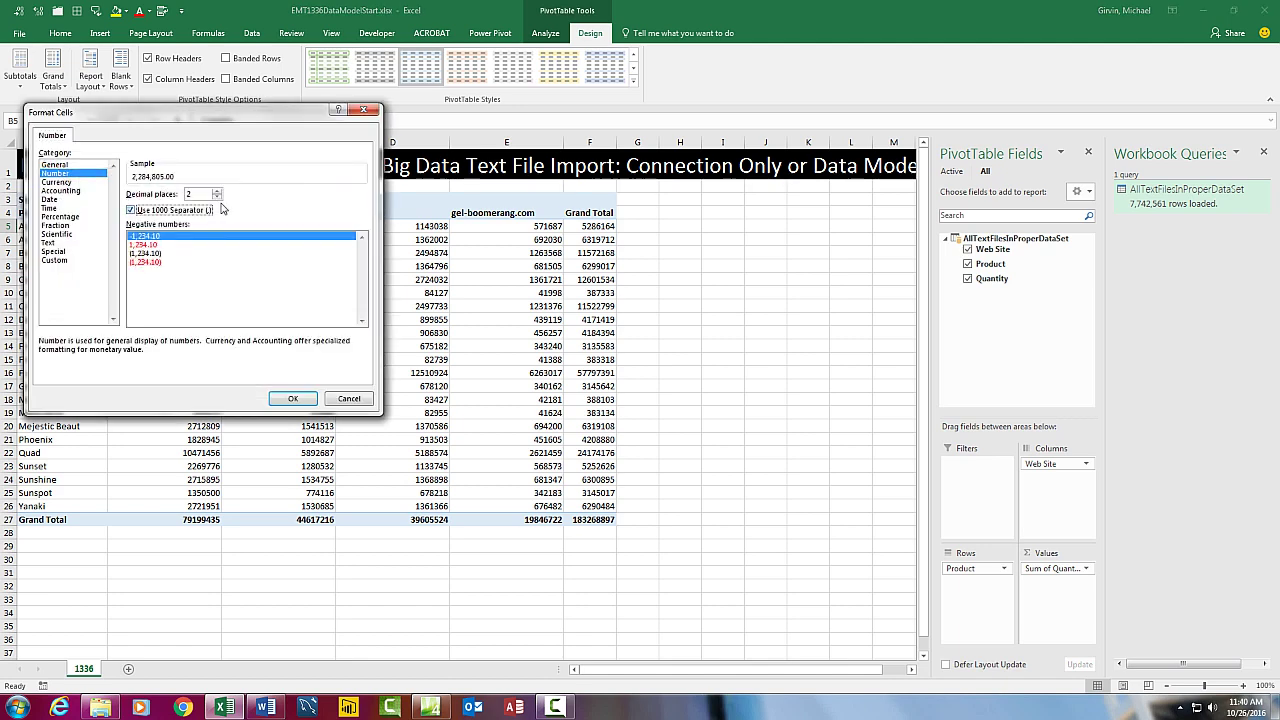
left_click(217, 197)
left_click(217, 197)
left_click(290, 399)
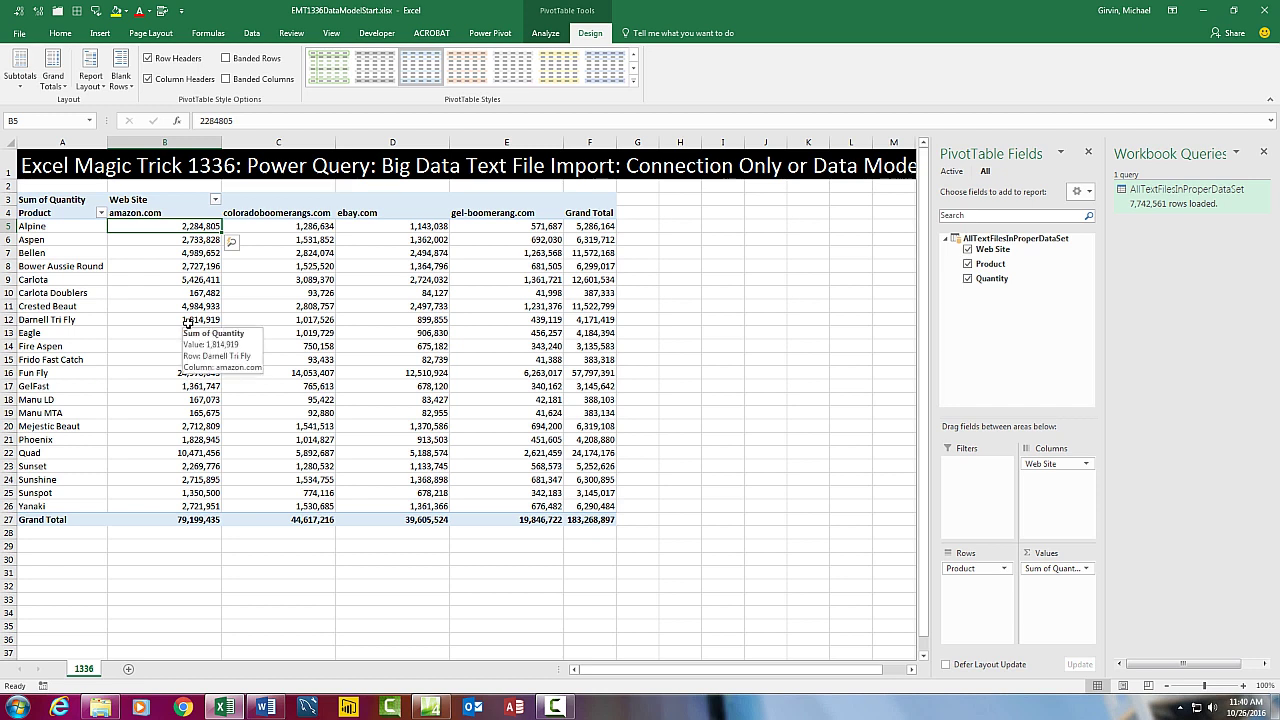
Step: Save and close EMT1336DataModelStart.xlsx, then select EMT1336ConnectionOnlyStart.xlsx in Explorer to compare file sizes
left_click(1262, 10)
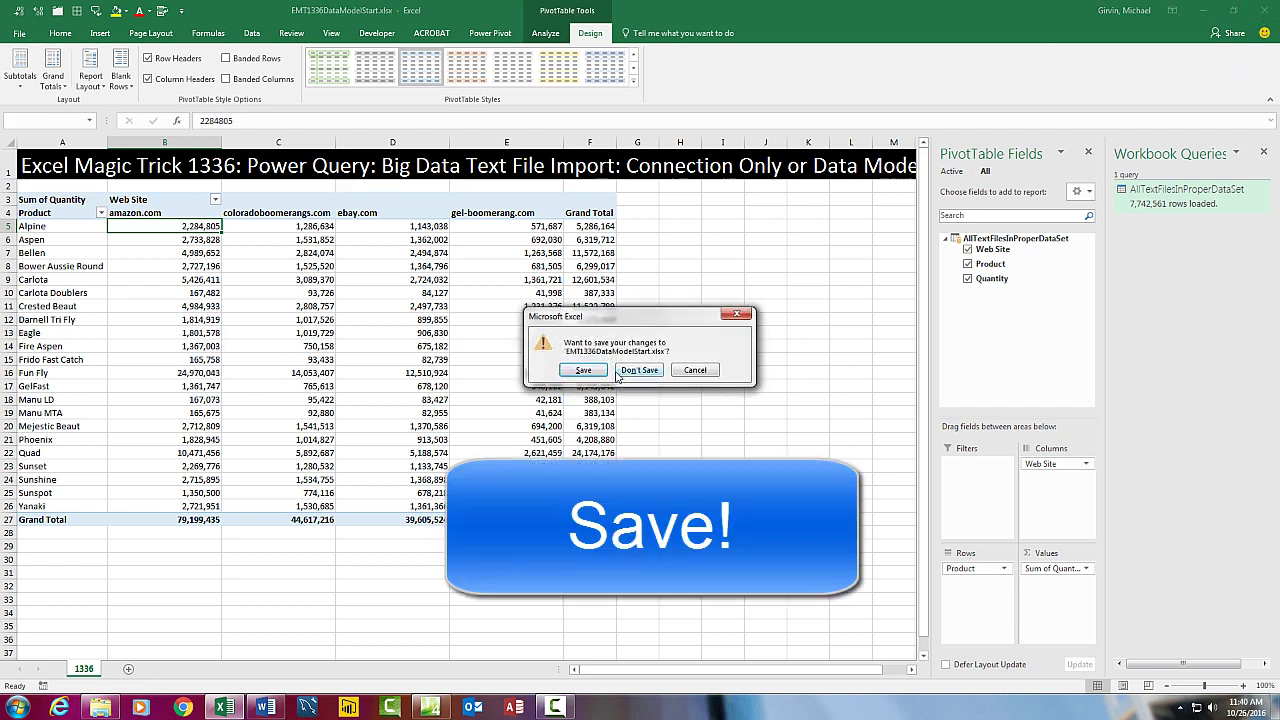
left_click(582, 371)
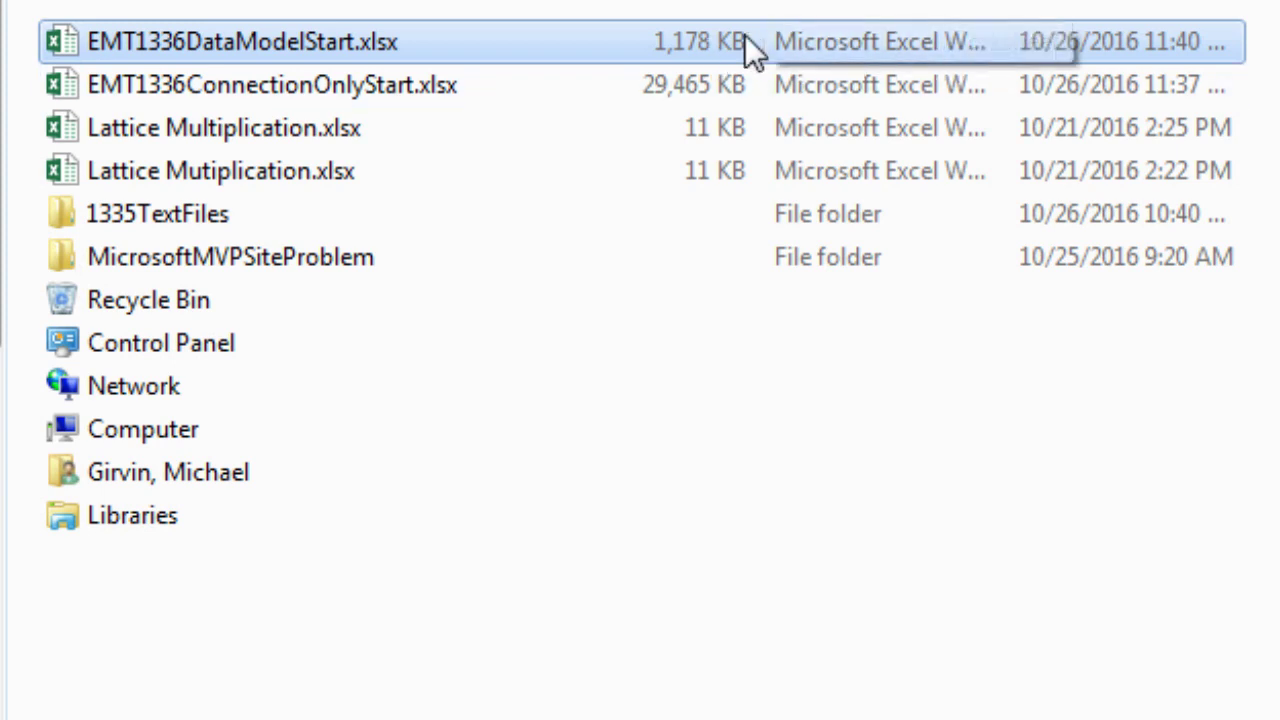
left_click(726, 96)
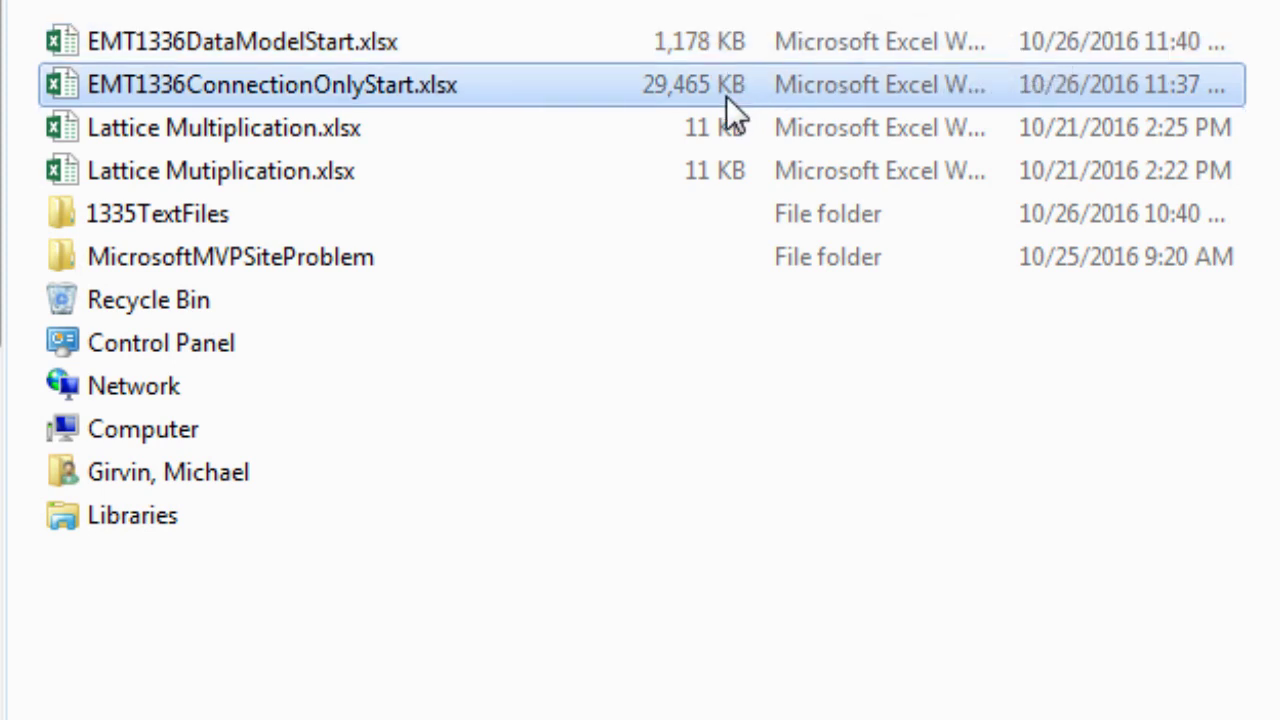